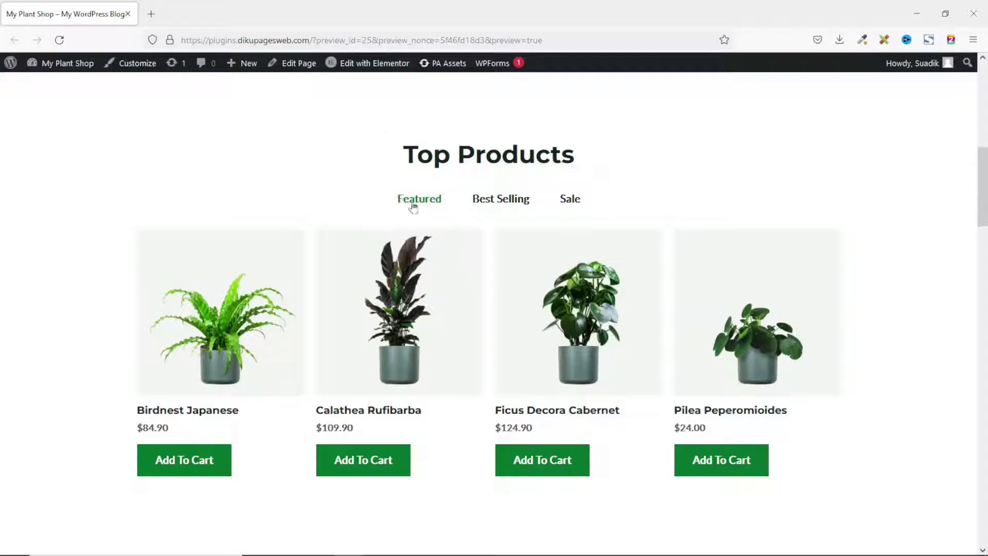
# Preview the Featured, Best Selling and Sale product tabs on the live page
pyautogui.click(492, 202)
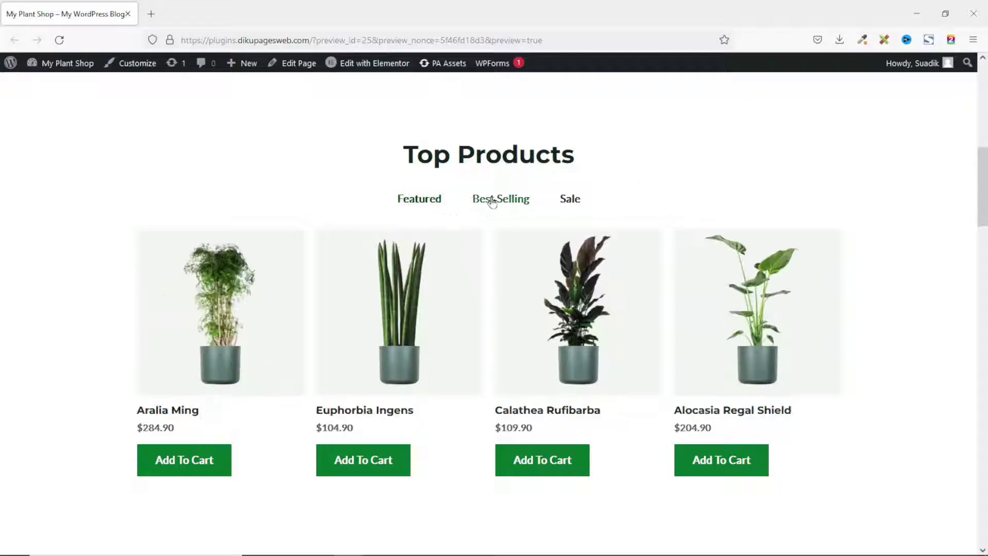
pyautogui.click(569, 202)
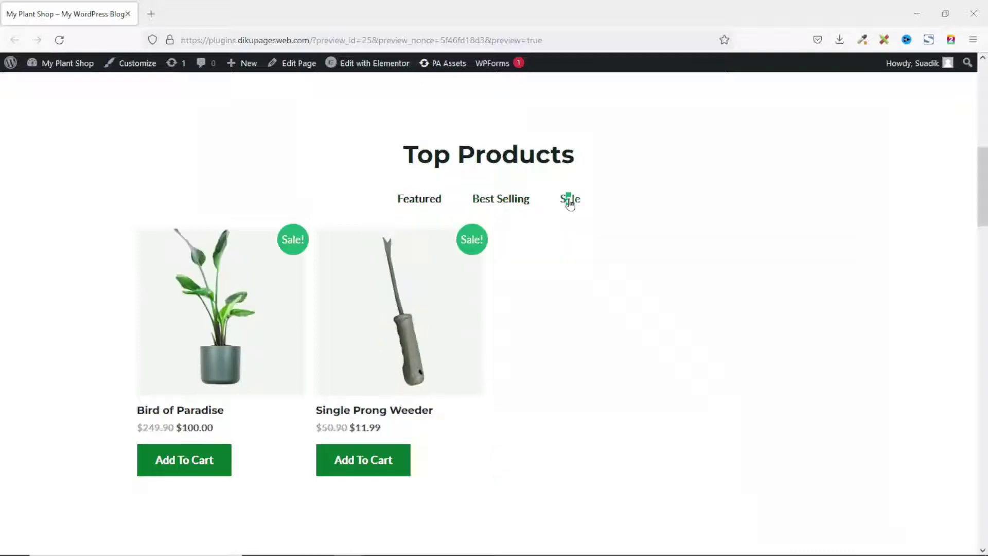
pyautogui.click(423, 202)
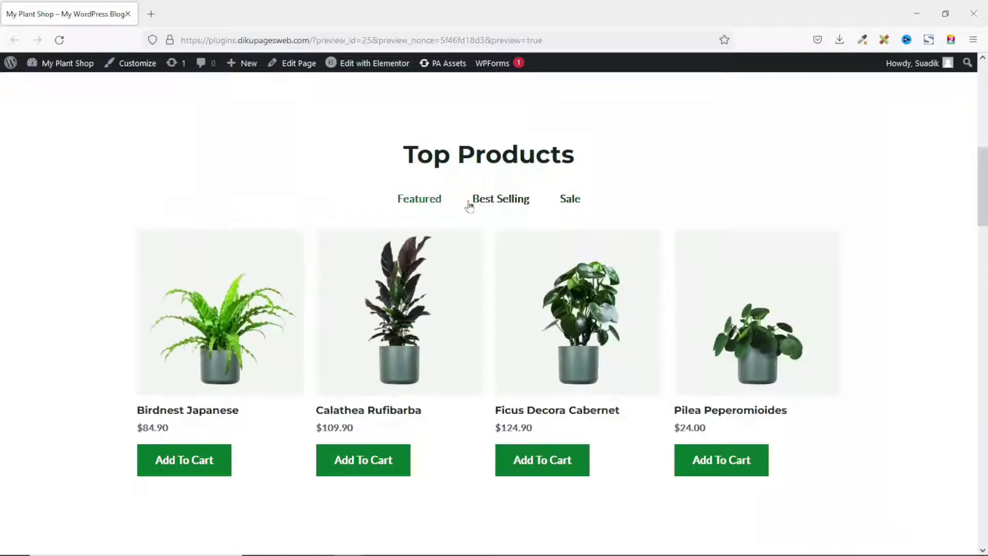
pyautogui.click(498, 203)
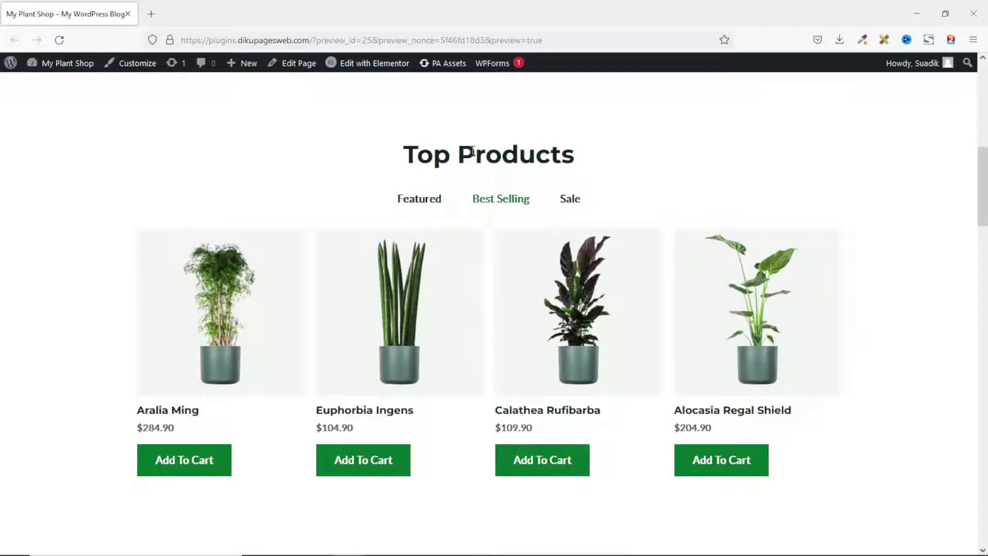
pyautogui.click(416, 202)
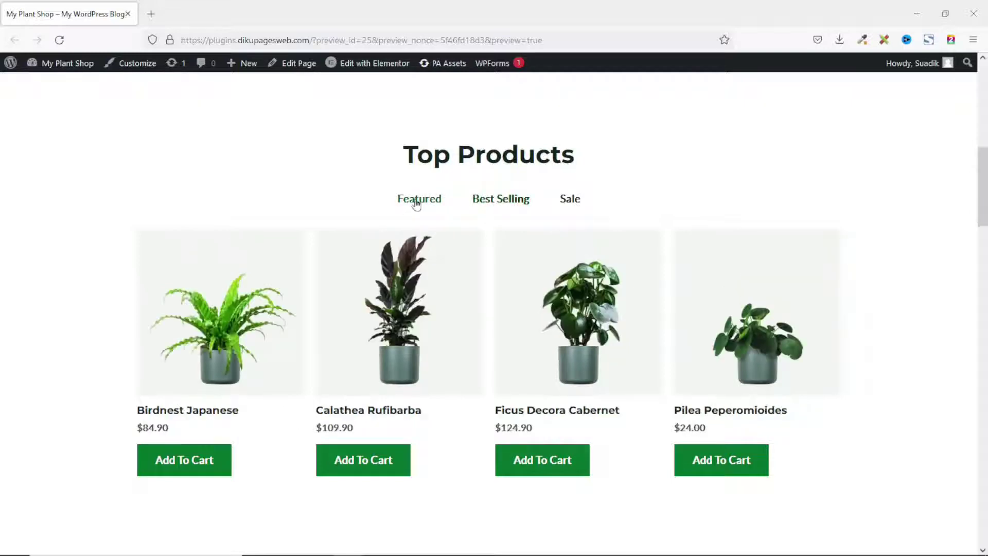
pyautogui.click(502, 206)
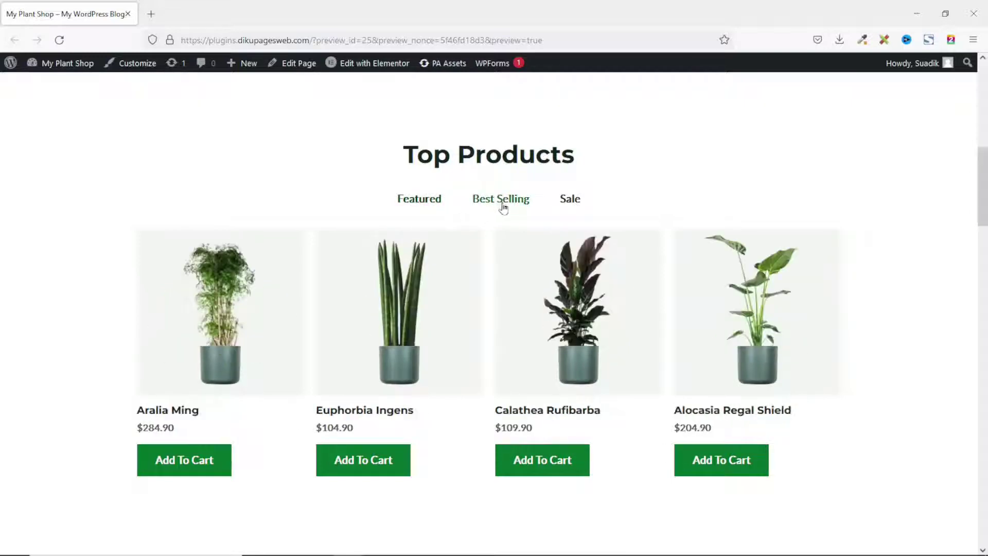
pyautogui.click(565, 205)
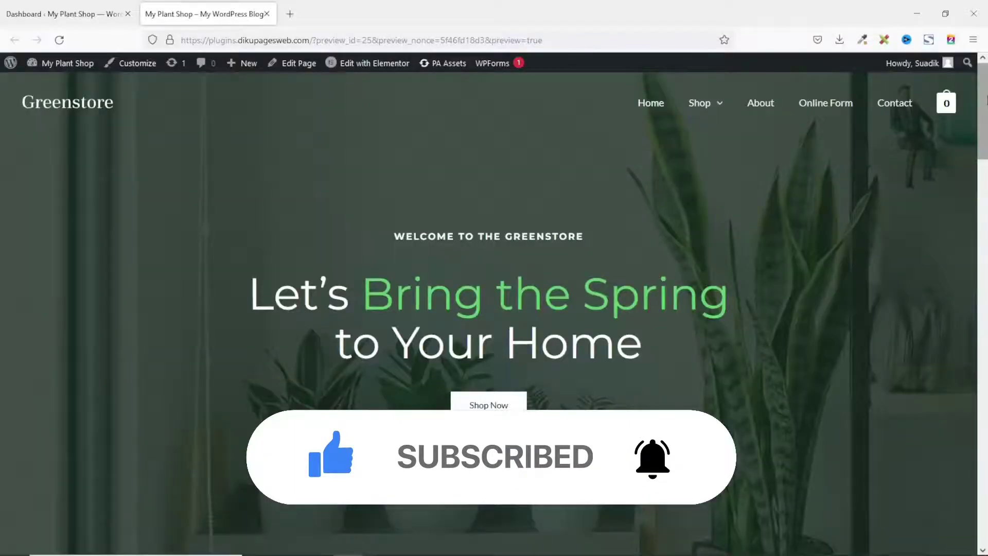
# Open the Home page in Elementor and insert a new section above Our Story
pyautogui.scroll(-5, 488, 309)
pyautogui.scroll(-10, 985, 278)
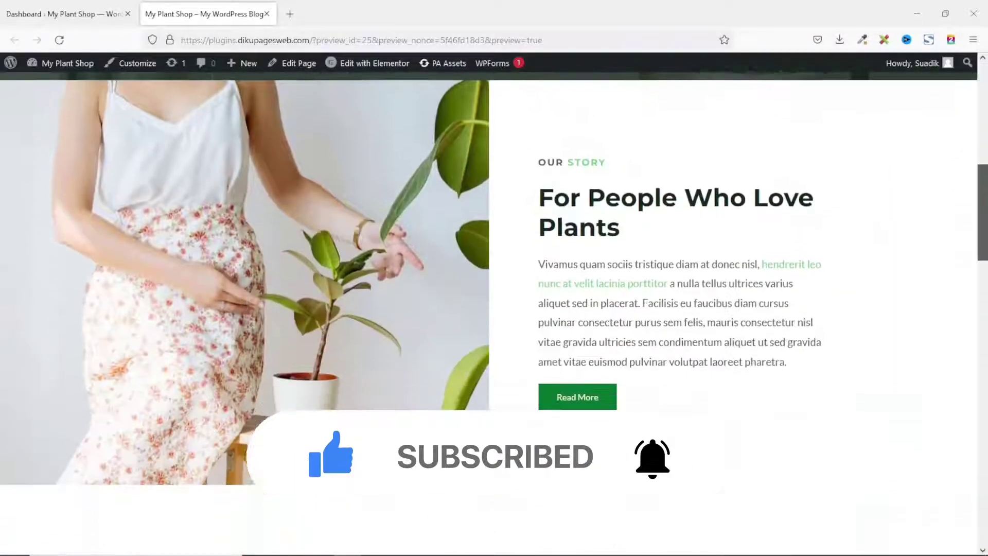
pyautogui.scroll(15, 602, 268)
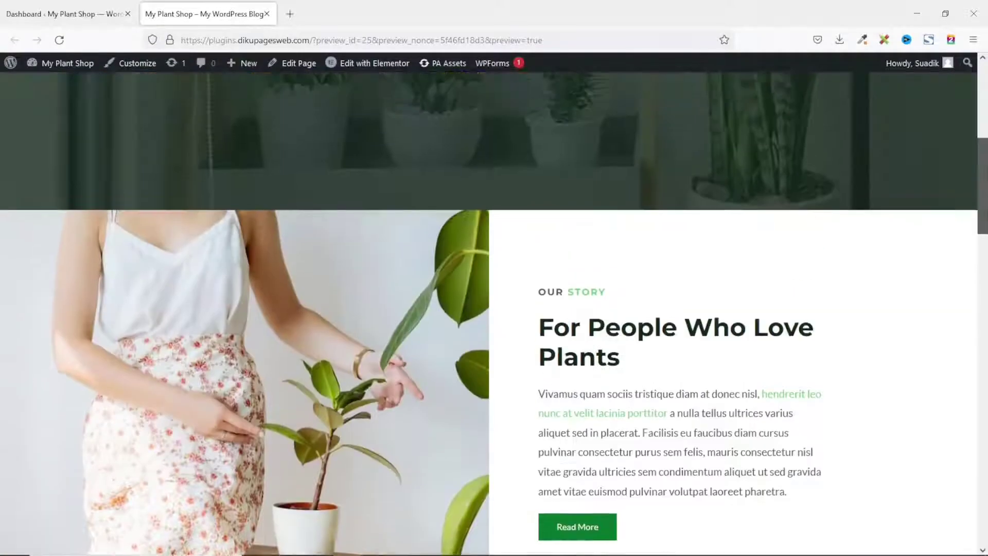
pyautogui.click(390, 71)
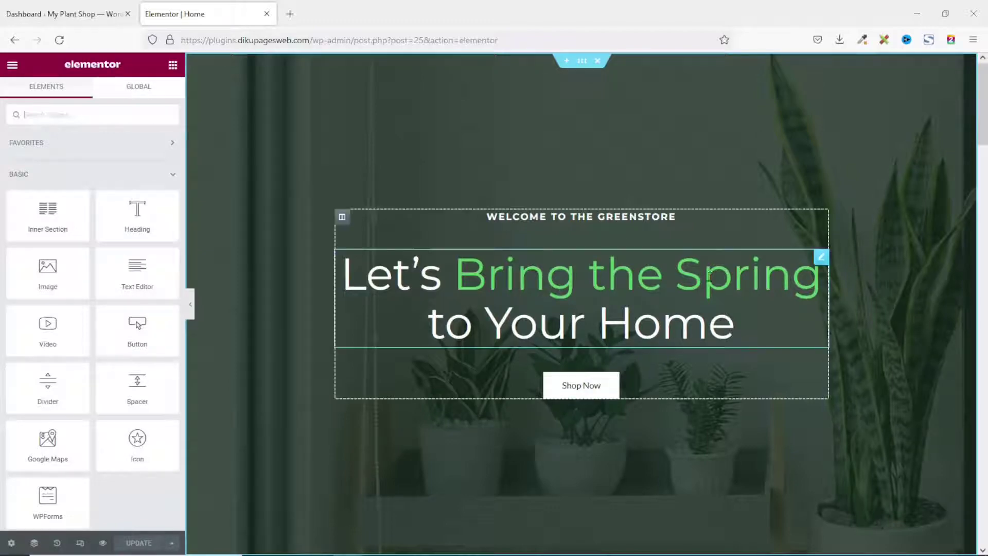
pyautogui.scroll(-4, 732, 278)
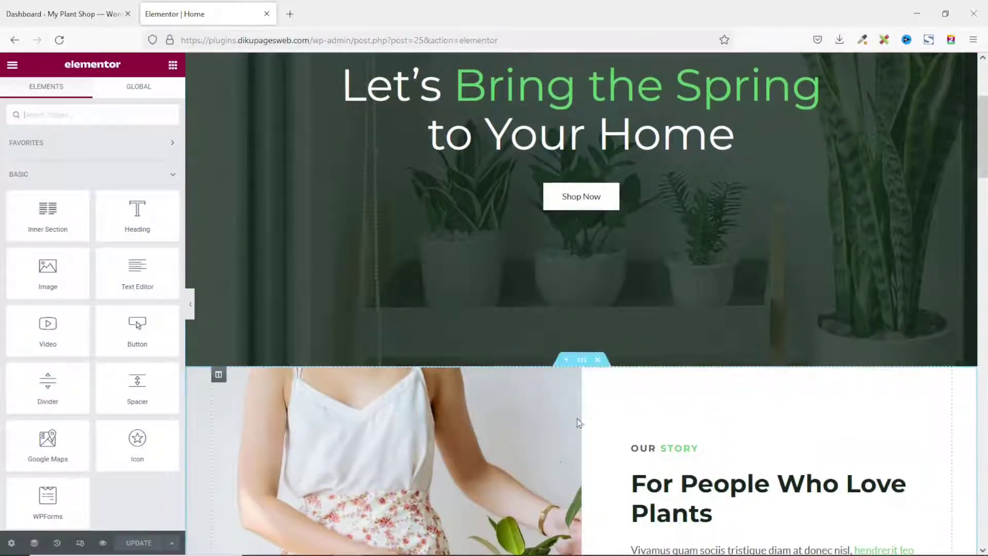
pyautogui.click(566, 362)
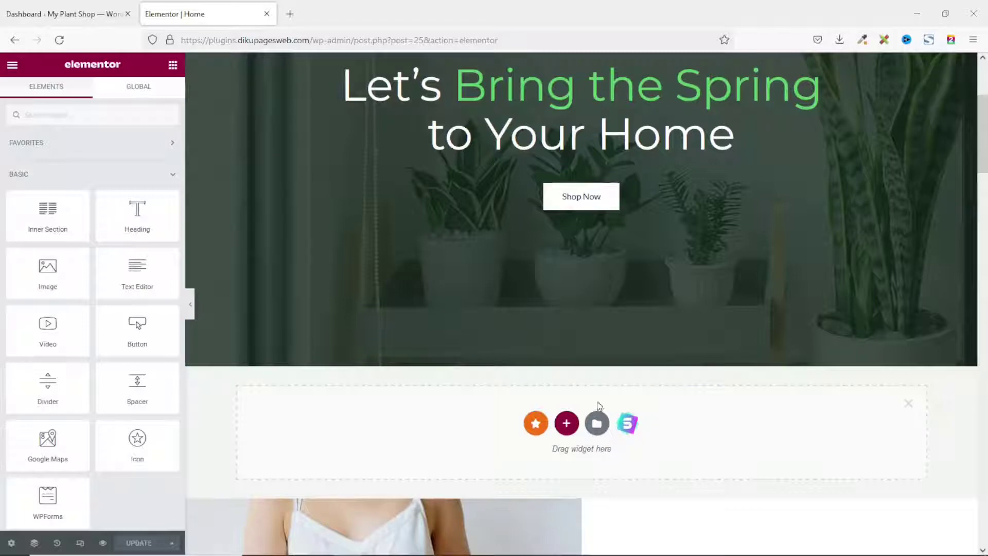
# Give the new section above Our Story a one-column structure
pyautogui.click(567, 431)
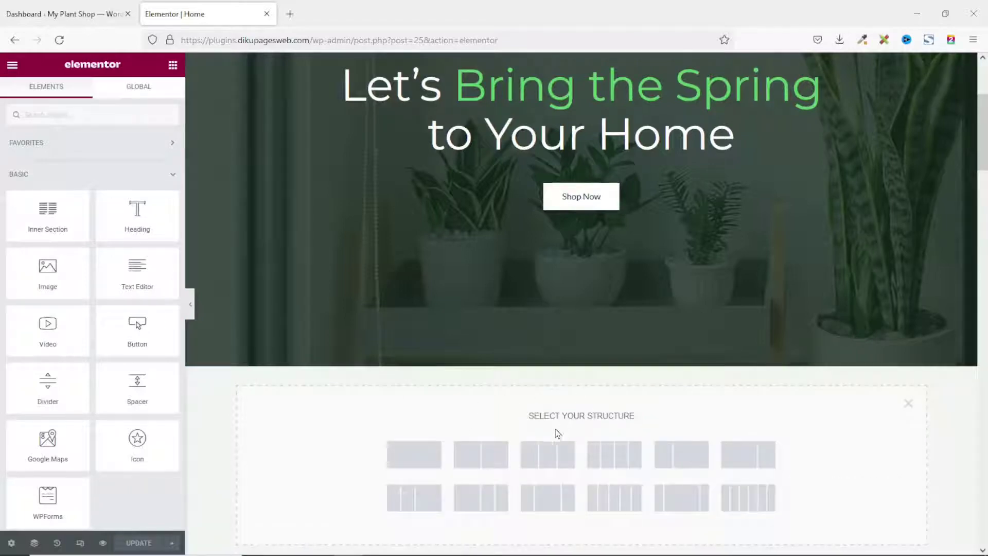
pyautogui.click(412, 454)
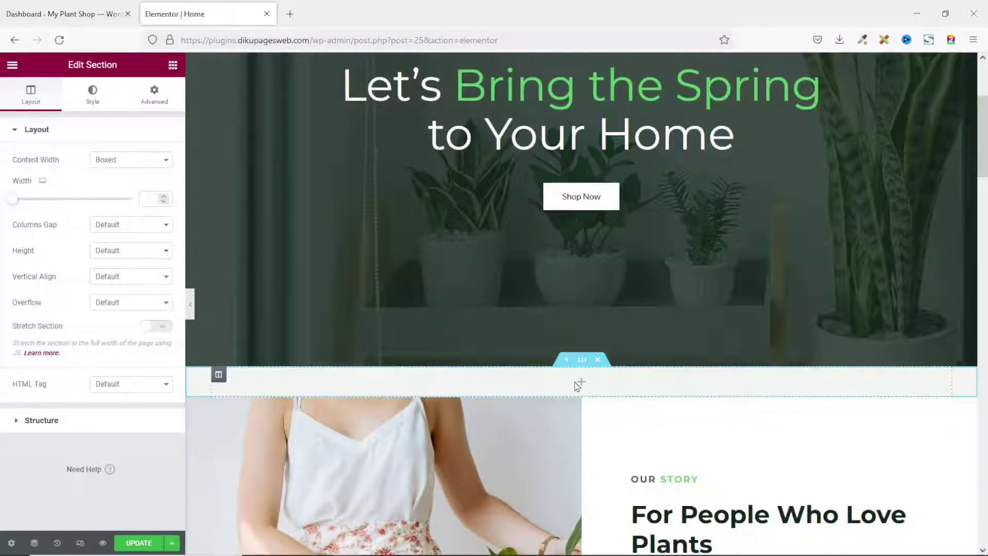
pyautogui.click(153, 98)
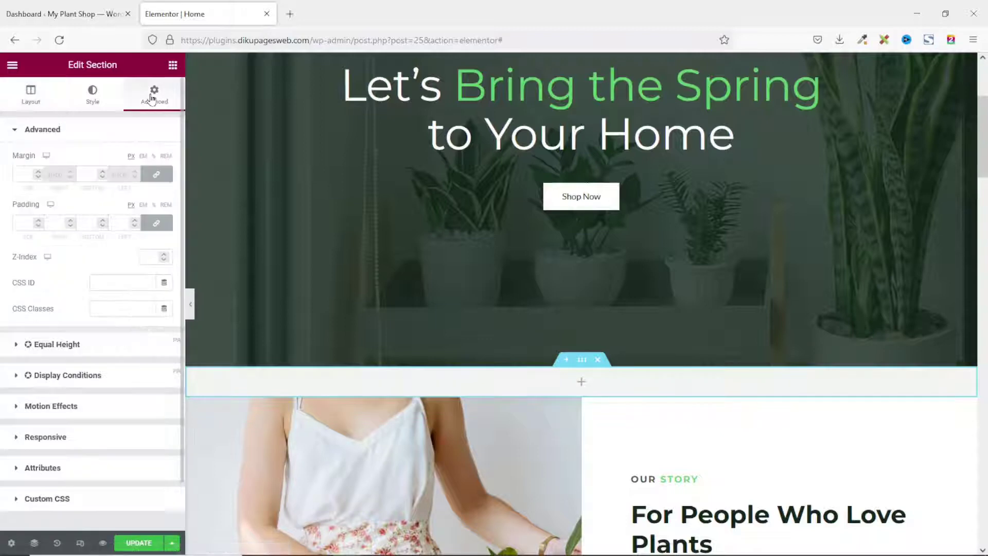
# Unlink the section padding and set Top and Bottom to 100 px
pyautogui.click(156, 223)
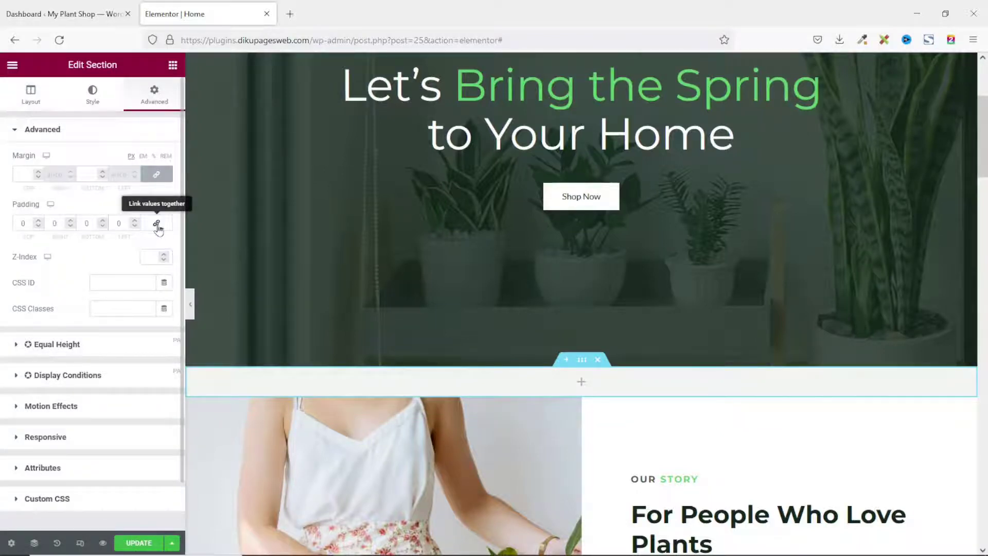
pyautogui.moveTo(19, 222); pyautogui.dragTo(50, 227)
pyautogui.write('100')
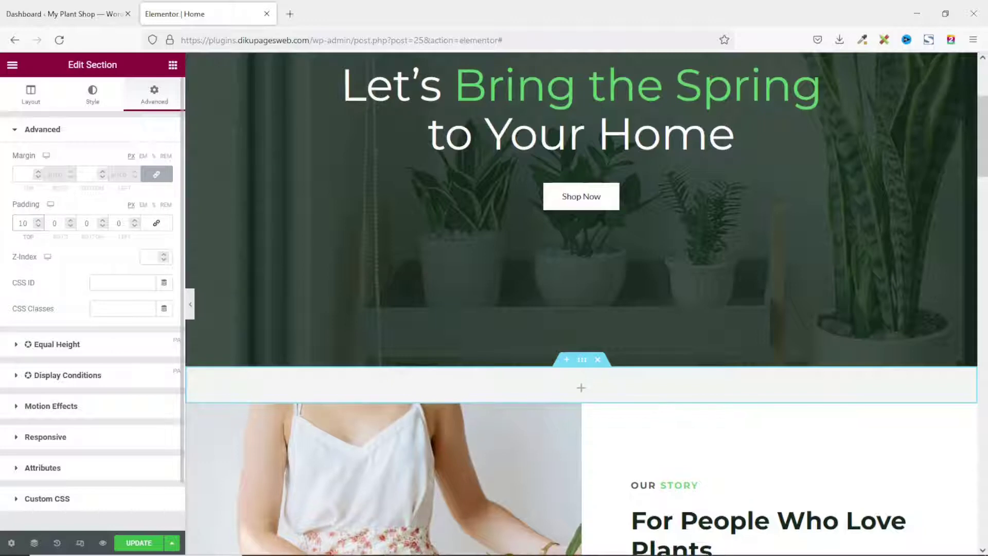
pyautogui.moveTo(81, 222); pyautogui.dragTo(101, 223)
pyautogui.write('100')
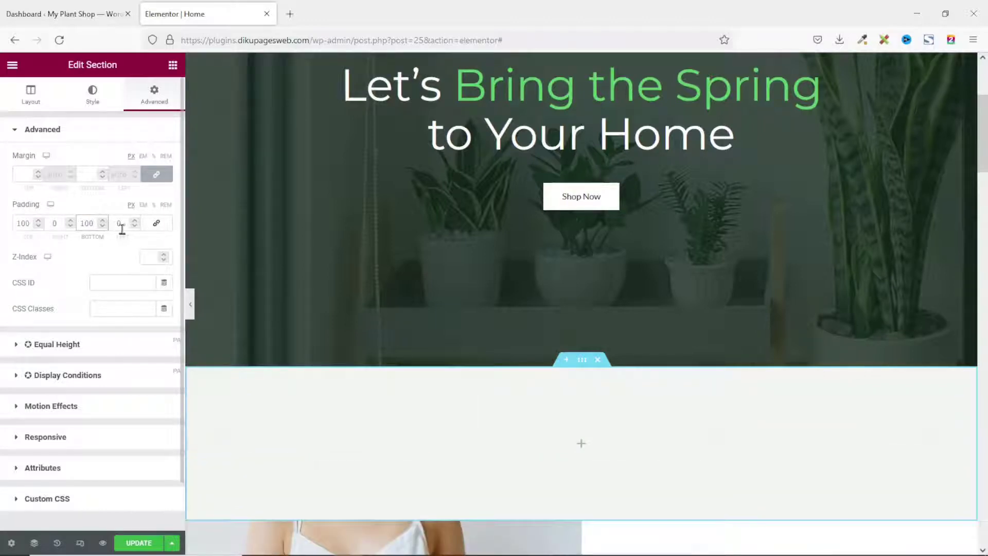
pyautogui.click(172, 65)
# Add a center-aligned Heading widget reading 'Top Products' to the section
pyautogui.moveTo(128, 216); pyautogui.dragTo(412, 449)
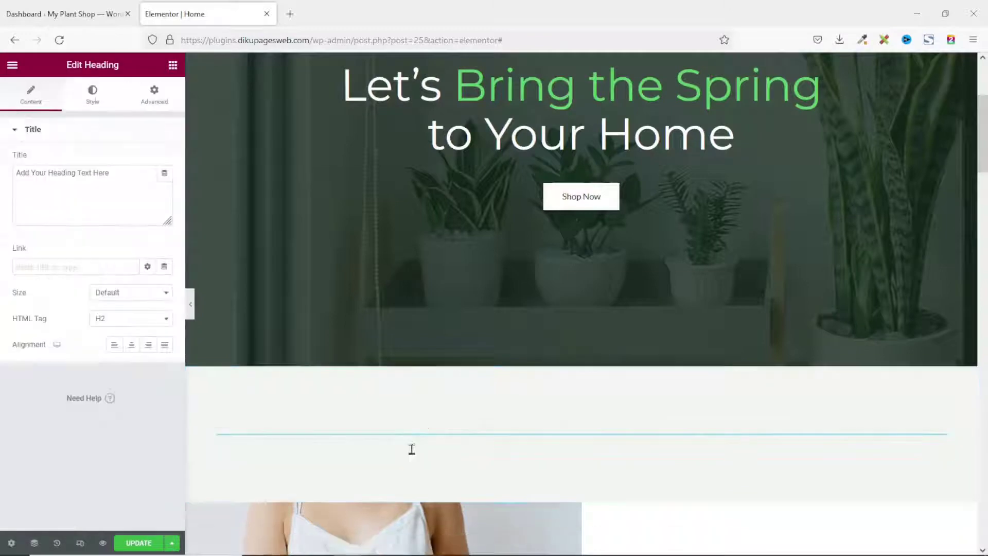
pyautogui.moveTo(117, 172); pyautogui.dragTo(1, 173)
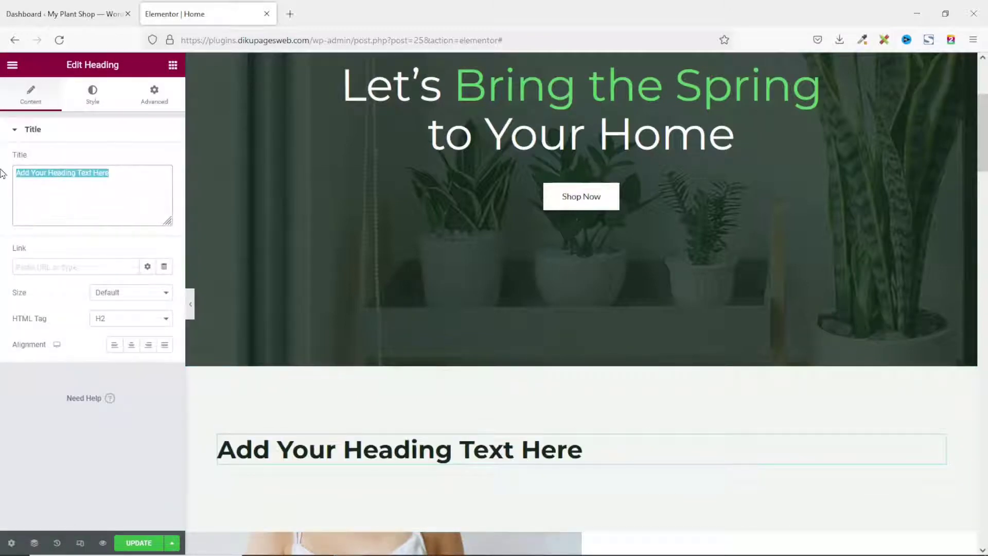
pyautogui.write('Top ')
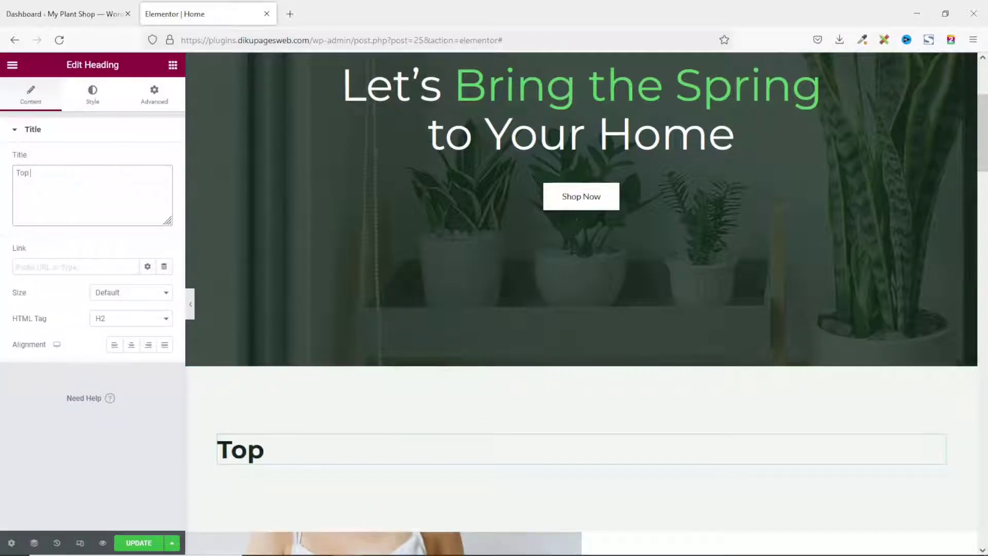
pyautogui.write('Products')
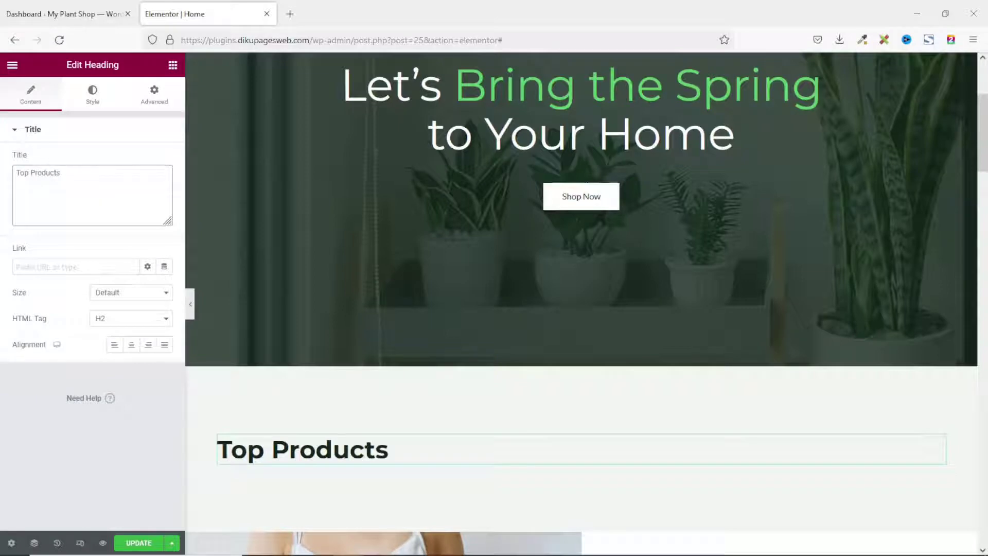
pyautogui.click(132, 345)
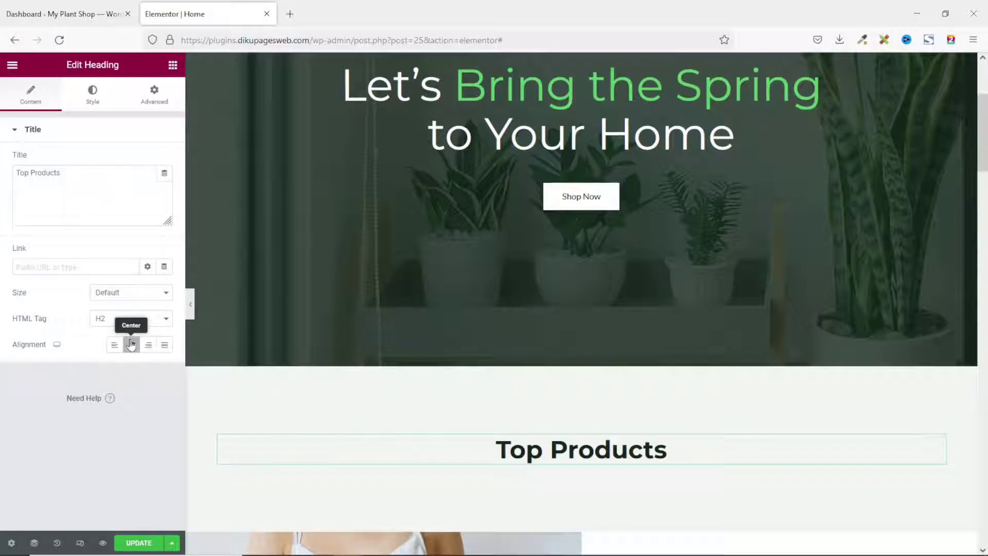
pyautogui.click(173, 66)
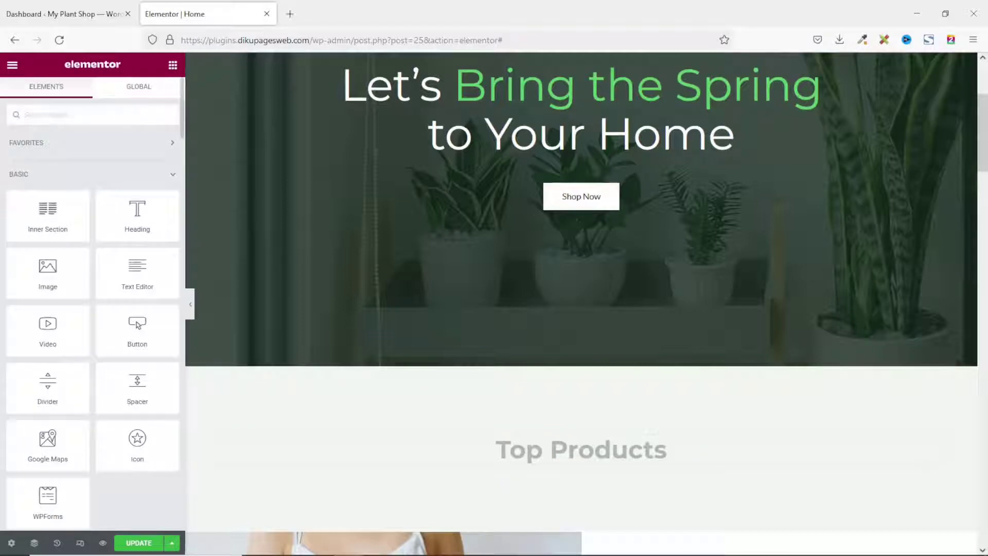
# Place a Tabs widget below the heading with Tab #1, Tab #2 and a new 'Tab Title'
pyautogui.write('tab')
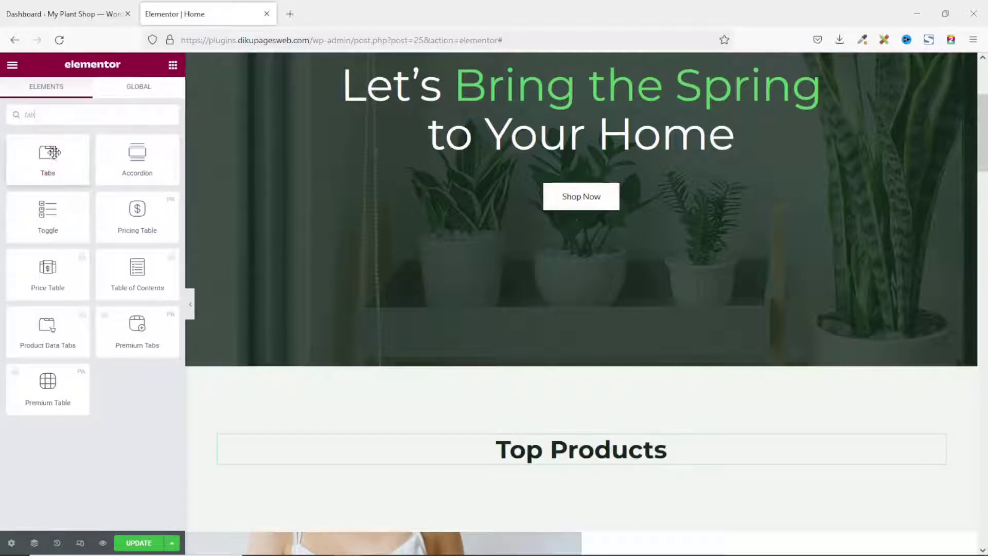
pyautogui.moveTo(43, 153); pyautogui.dragTo(562, 453)
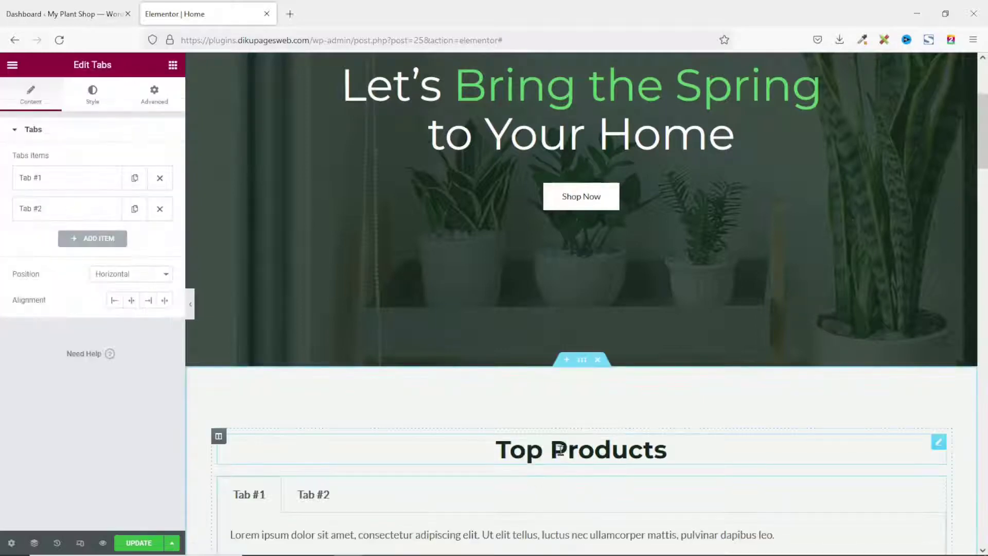
pyautogui.click(135, 209)
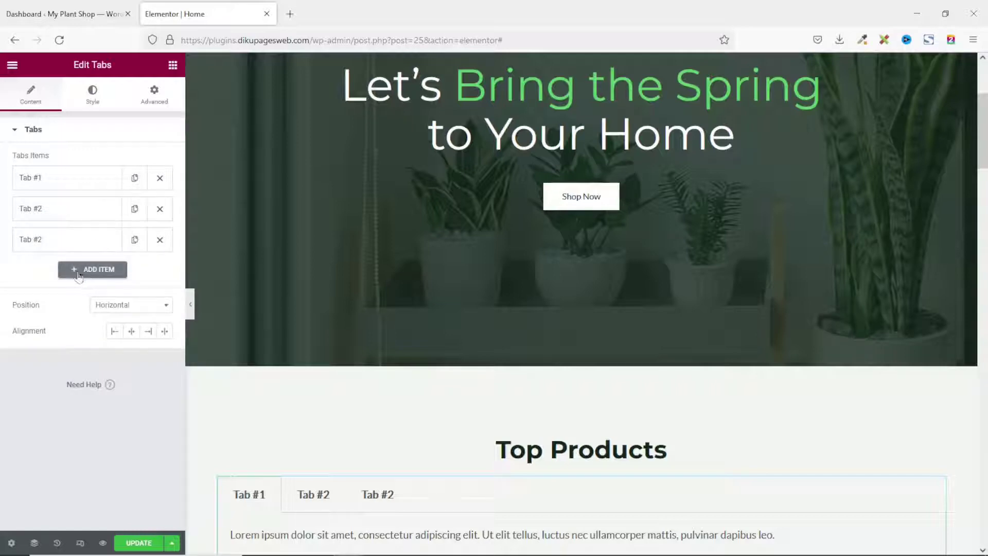
pyautogui.click(161, 241)
pyautogui.click(100, 242)
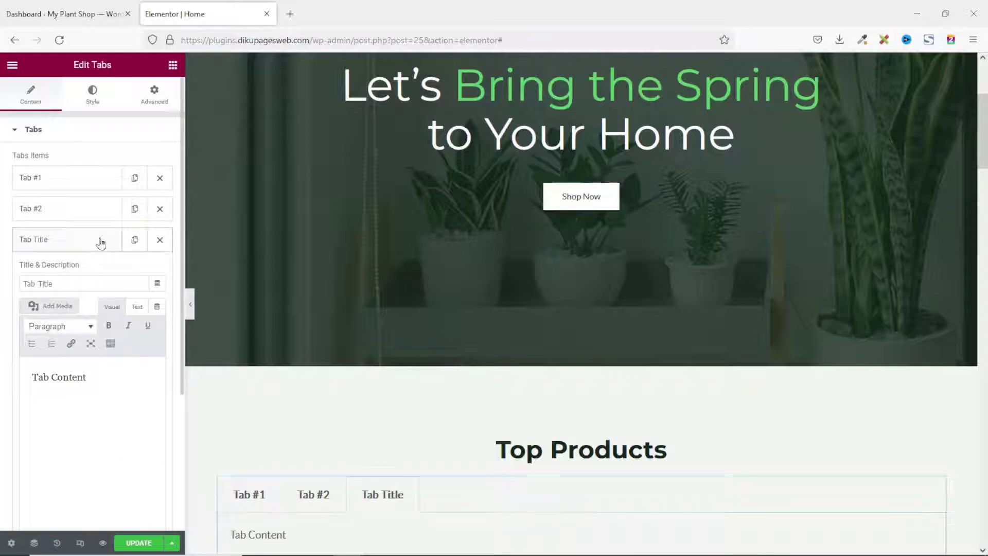
pyautogui.click(105, 242)
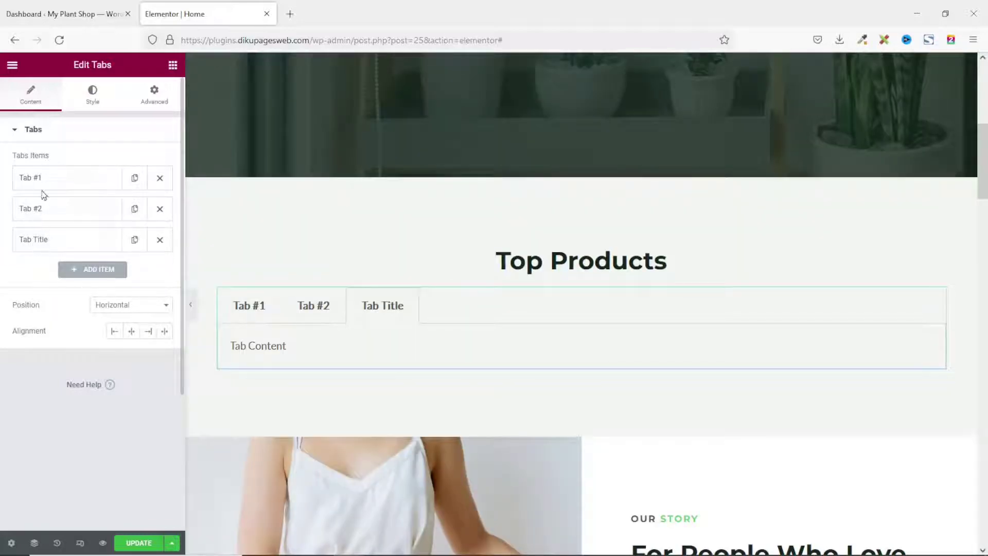
# Retitle the first two tabs 'Featured' and 'Best Selling'
pyautogui.click(44, 180)
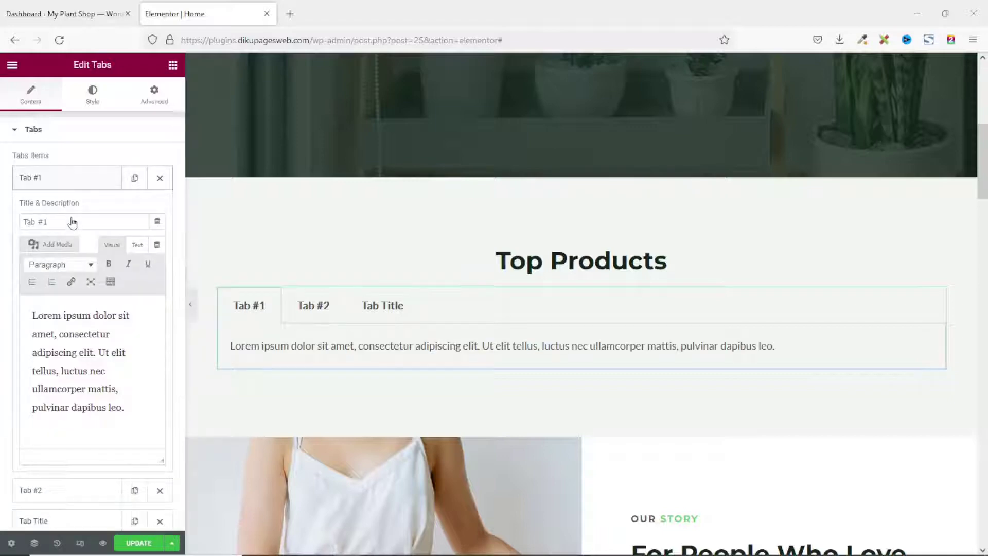
pyautogui.moveTo(75, 224); pyautogui.dragTo(13, 222)
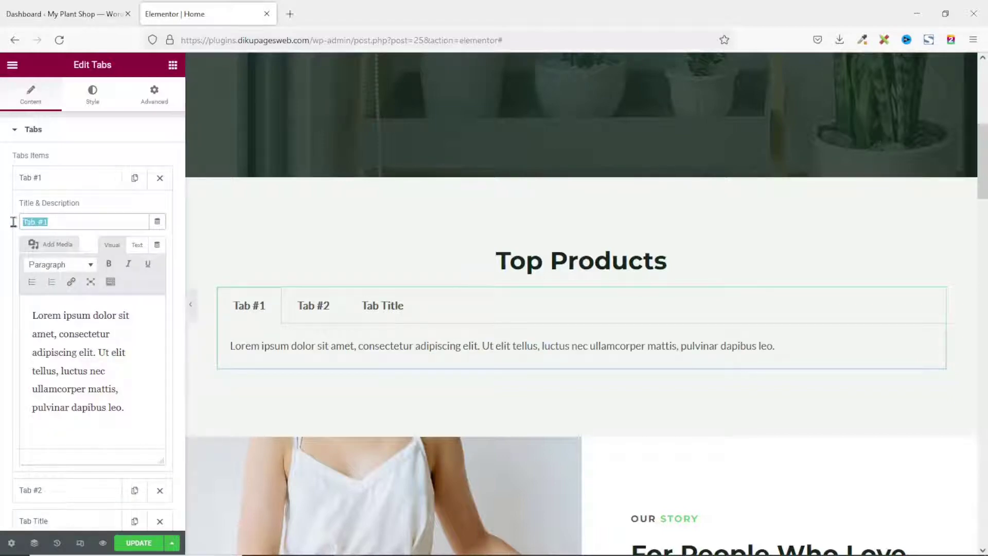
pyautogui.write('Feat')
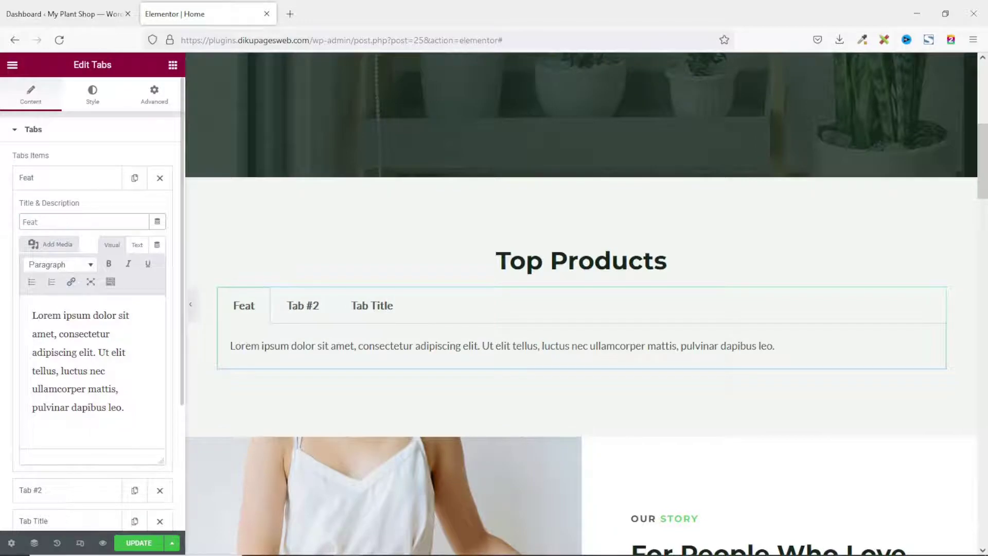
pyautogui.write('ured')
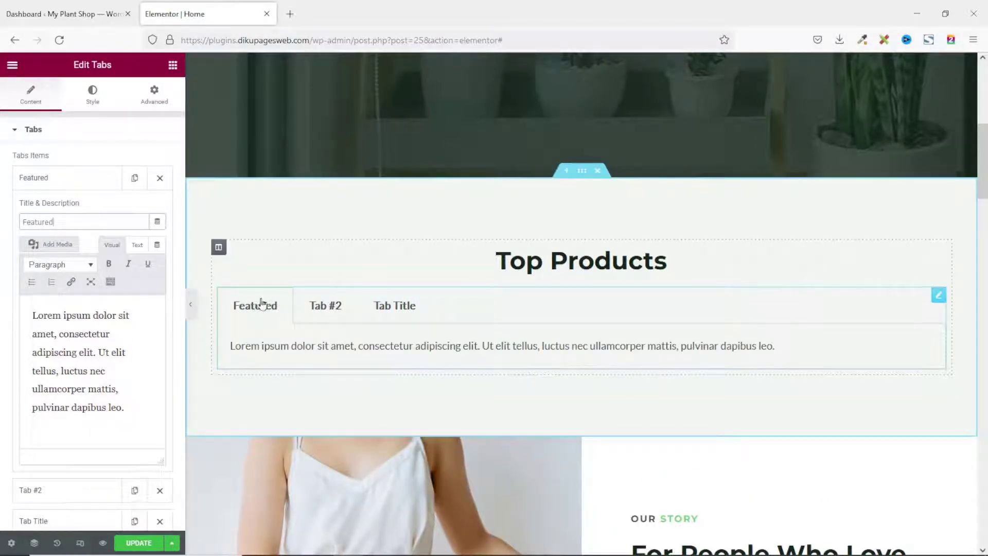
pyautogui.click(64, 180)
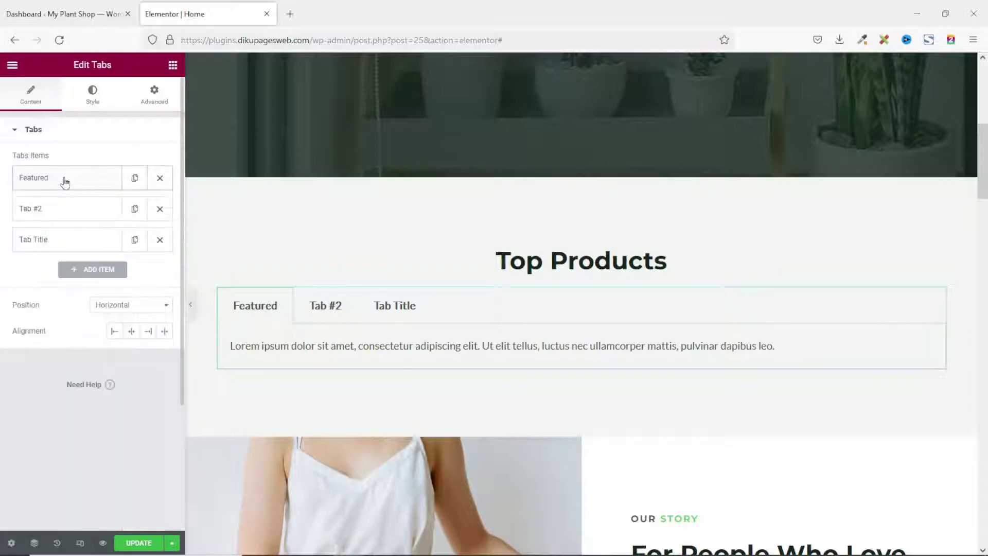
pyautogui.click(22, 209)
pyautogui.click(44, 259)
pyautogui.moveTo(45, 260); pyautogui.dragTo(2, 254)
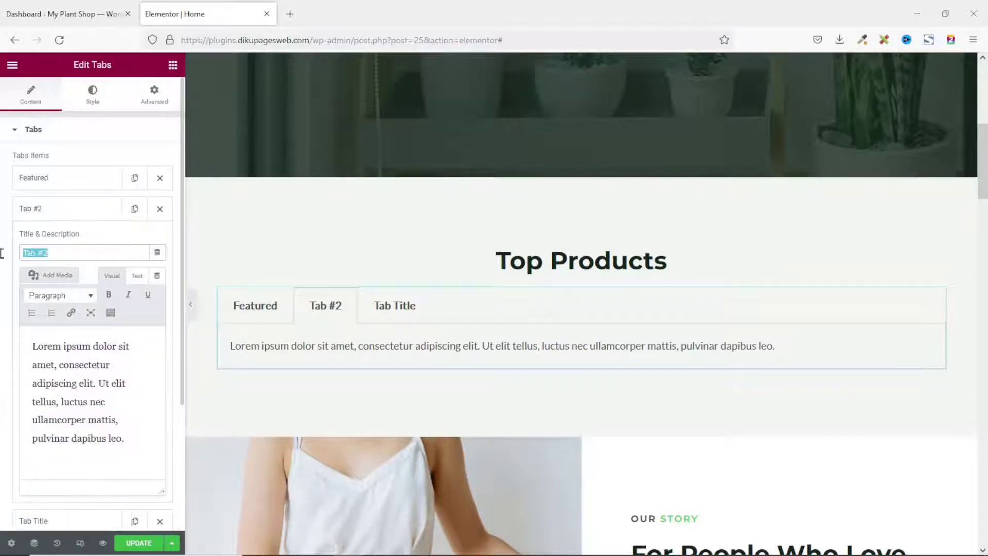
pyautogui.write('Best Selling')
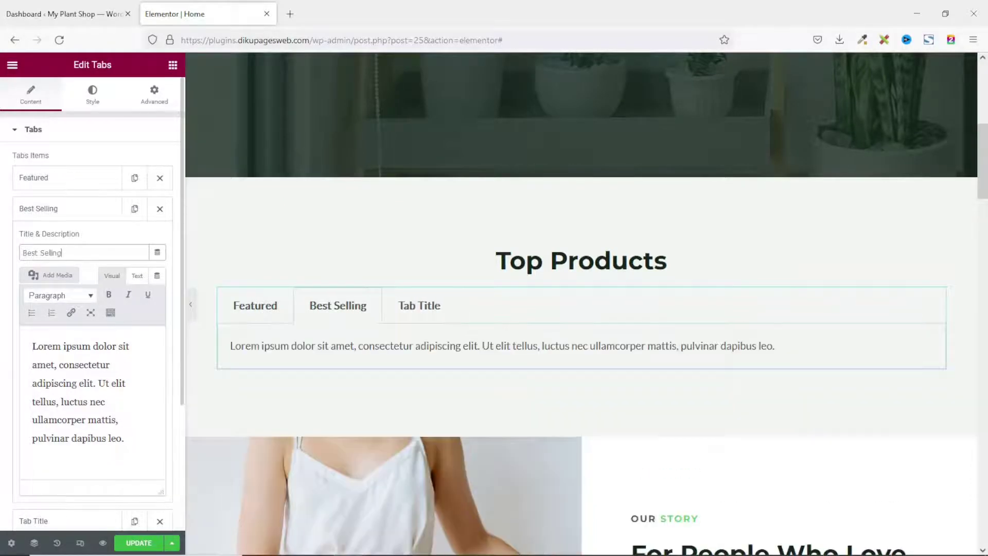
# Retitle the third tab for Sale (typed 'SAa') and bring up the WooCommerce shortcodes docs
pyautogui.click(41, 215)
pyautogui.click(44, 240)
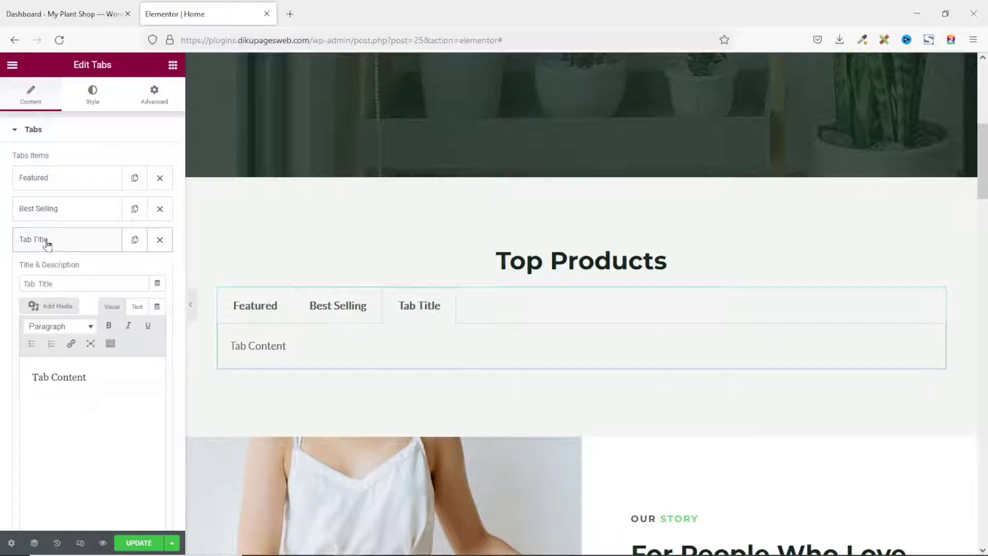
pyautogui.moveTo(89, 287); pyautogui.dragTo(7, 286)
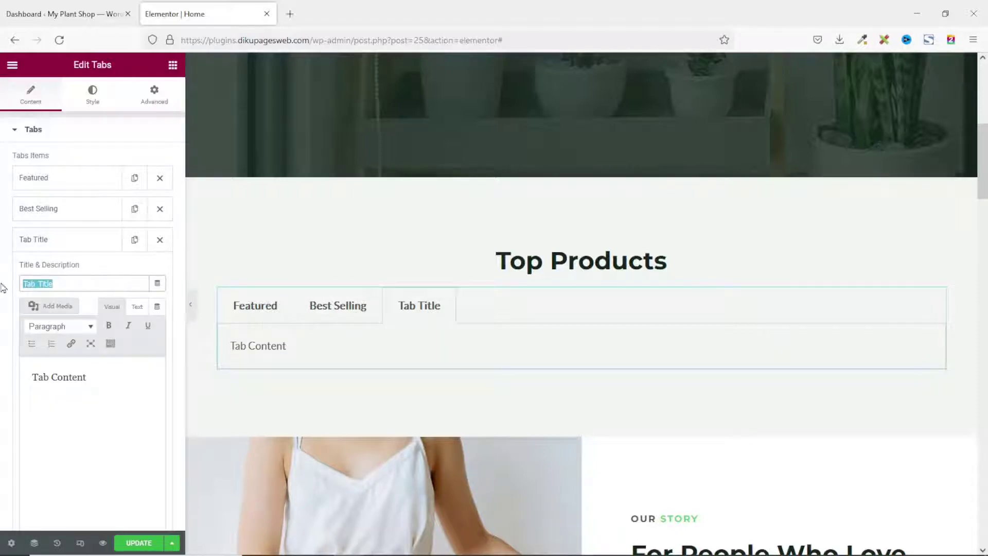
pyautogui.write('SA')
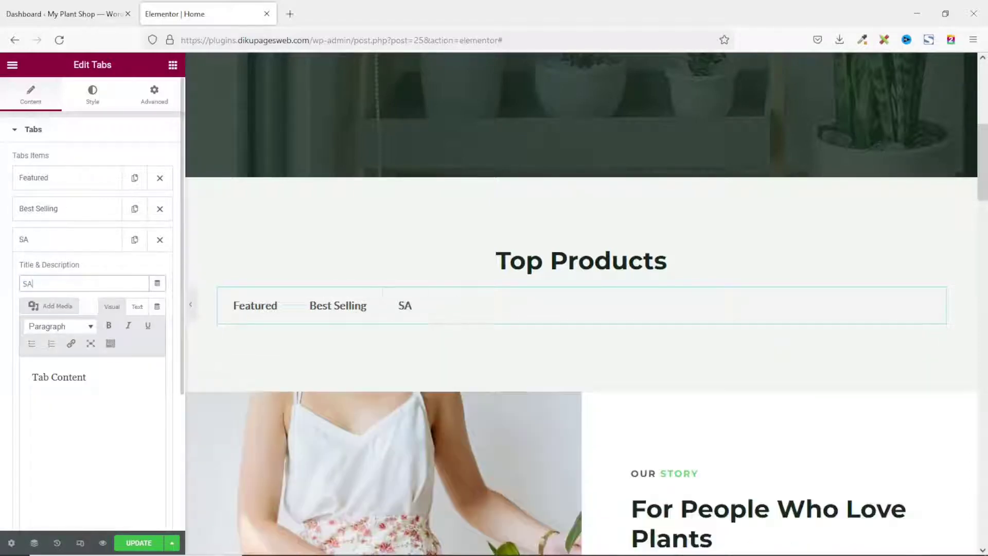
pyautogui.write('ale')
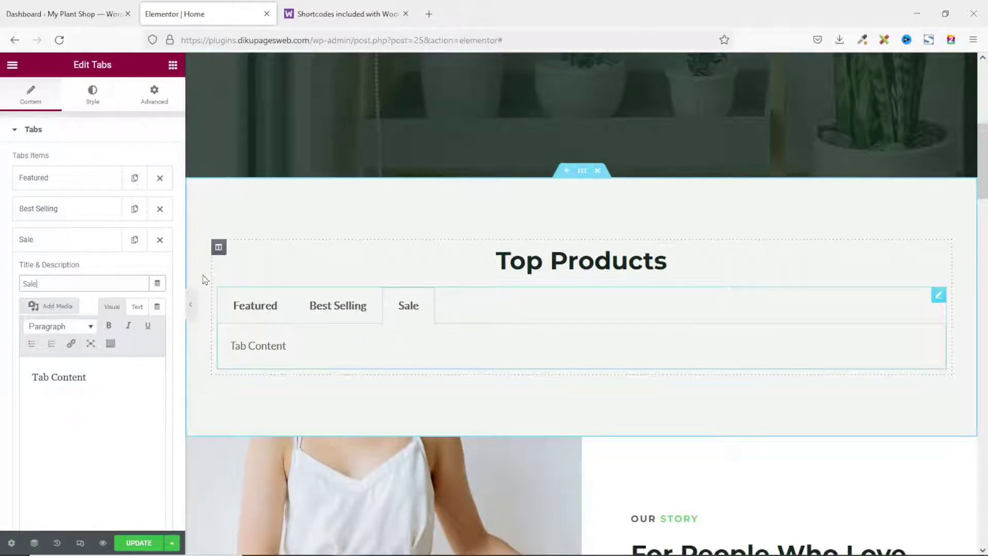
pyautogui.click(344, 11)
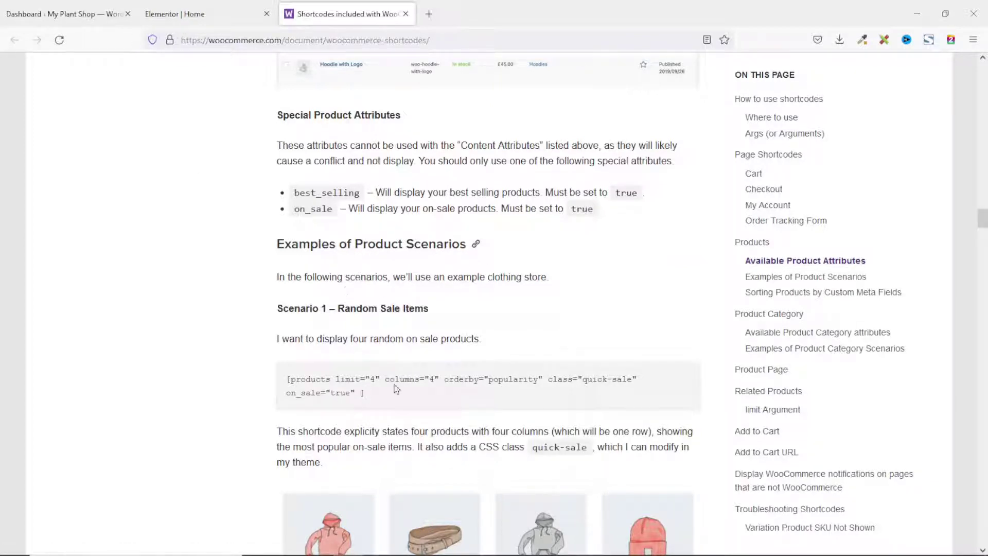
# Copy the Scenario 2 shortcode [products limit="4" columns="2" visibility="featured" ] from the docs
pyautogui.click(199, 19)
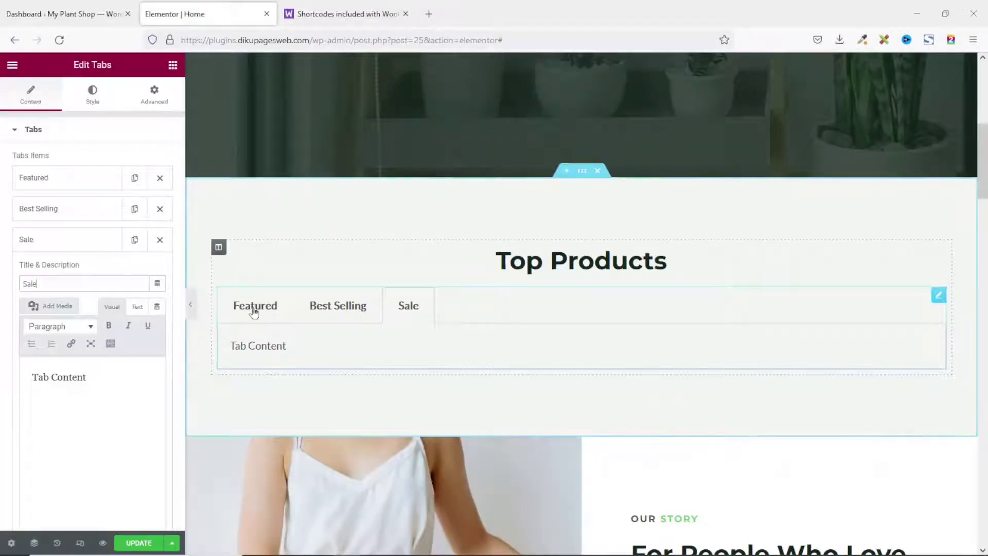
pyautogui.click(348, 15)
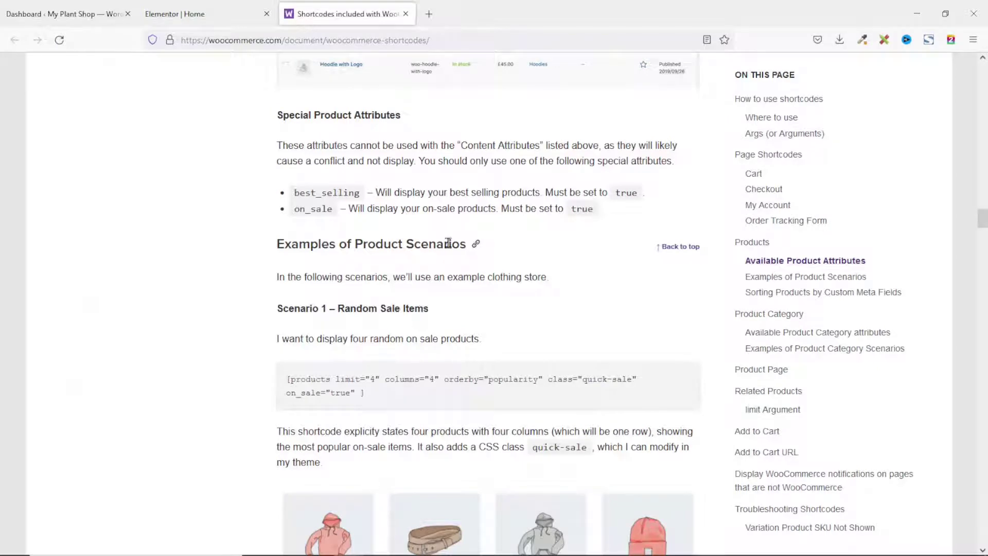
pyautogui.scroll(-10, 458, 295)
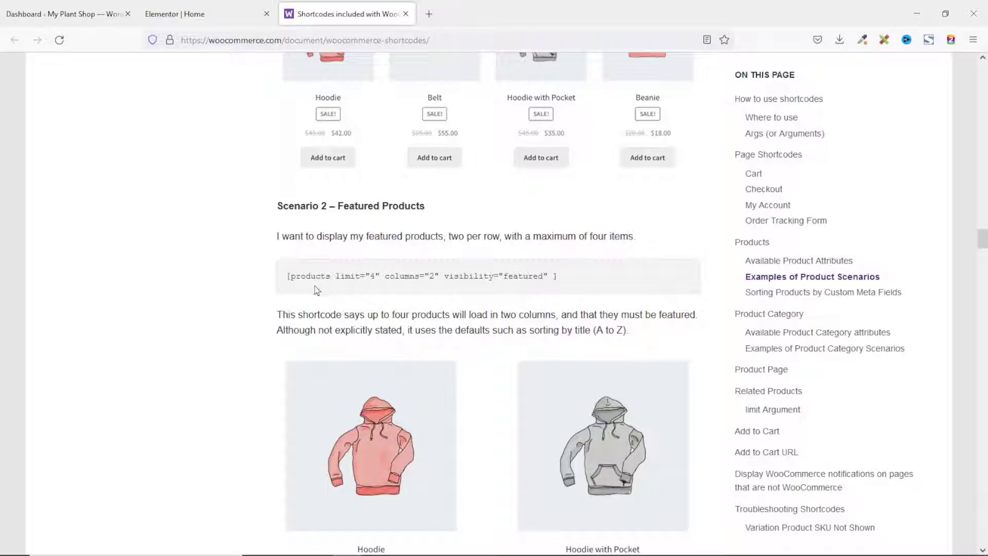
pyautogui.moveTo(287, 276); pyautogui.dragTo(566, 291)
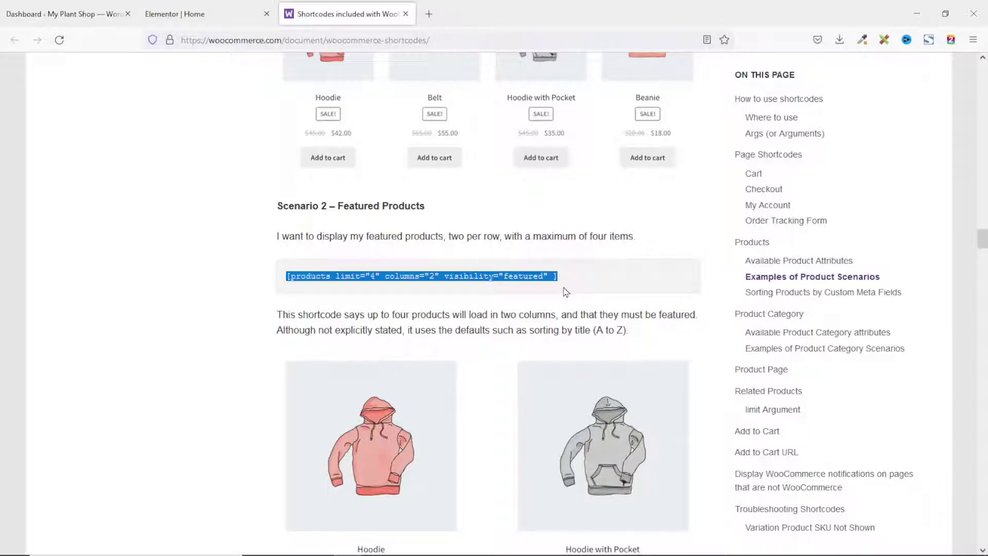
pyautogui.rightClick(511, 273)
pyautogui.click(527, 285)
pyautogui.click(187, 7)
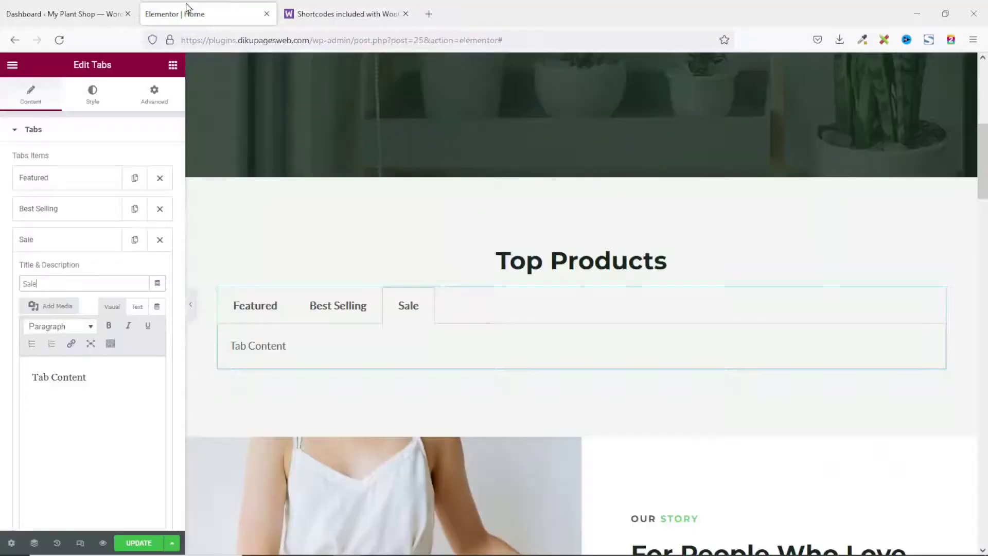
# Replace the Featured tab's Lorem ipsum with the pasted shortcode, changing columns to 4
pyautogui.click(46, 180)
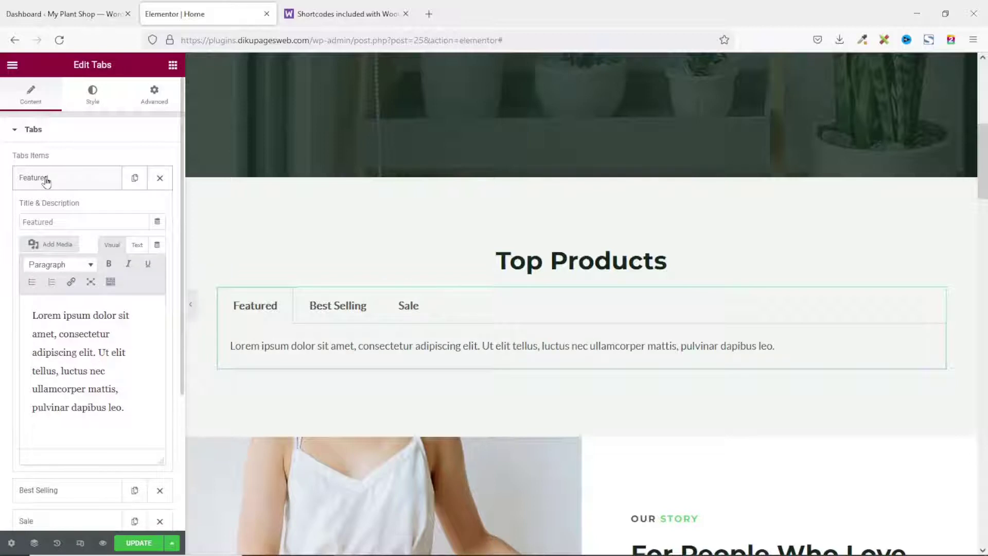
pyautogui.click(137, 246)
pyautogui.moveTo(103, 357); pyautogui.dragTo(2, 283)
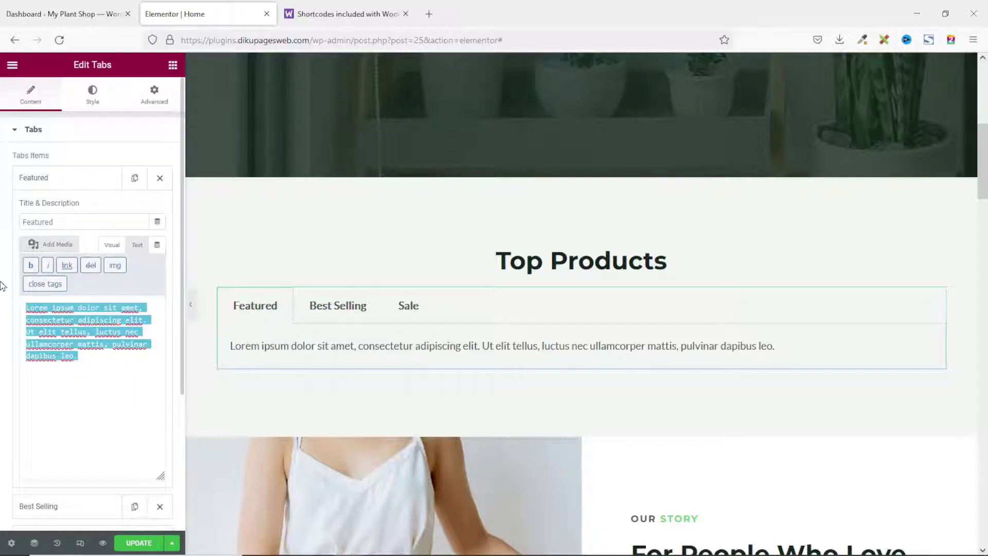
pyautogui.press('BackSpace')
pyautogui.hotkey('ctrl', 'v')
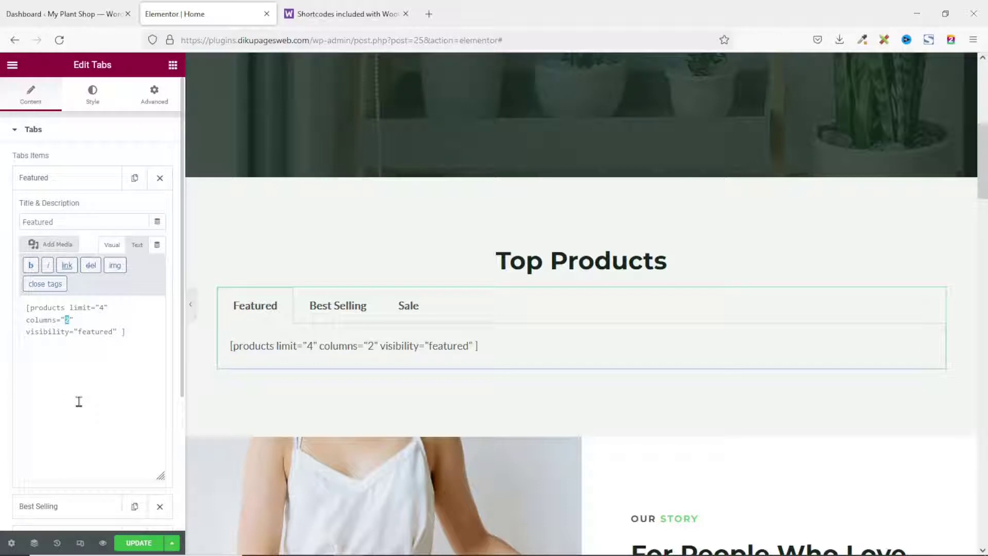
pyautogui.press('BackSpace')
pyautogui.write('4')
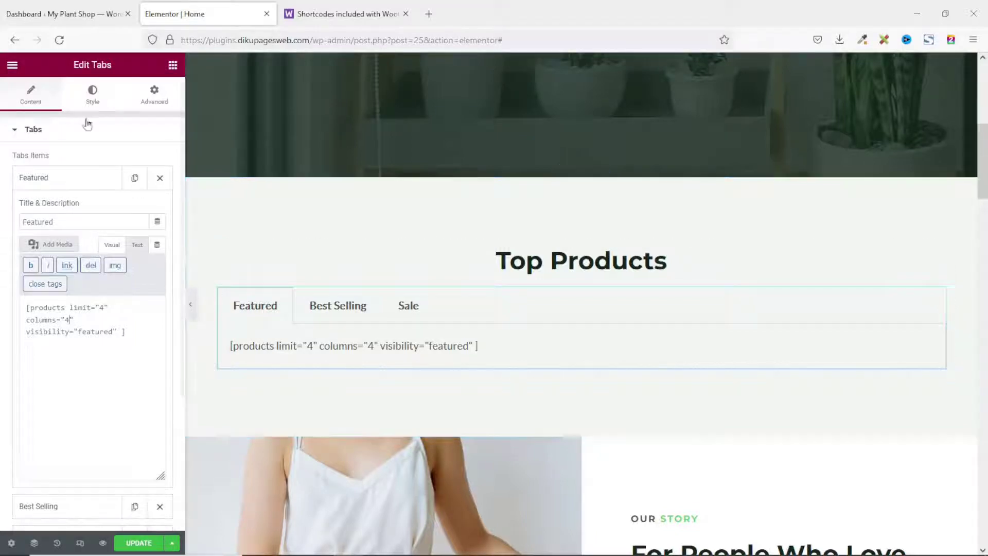
pyautogui.click(47, 17)
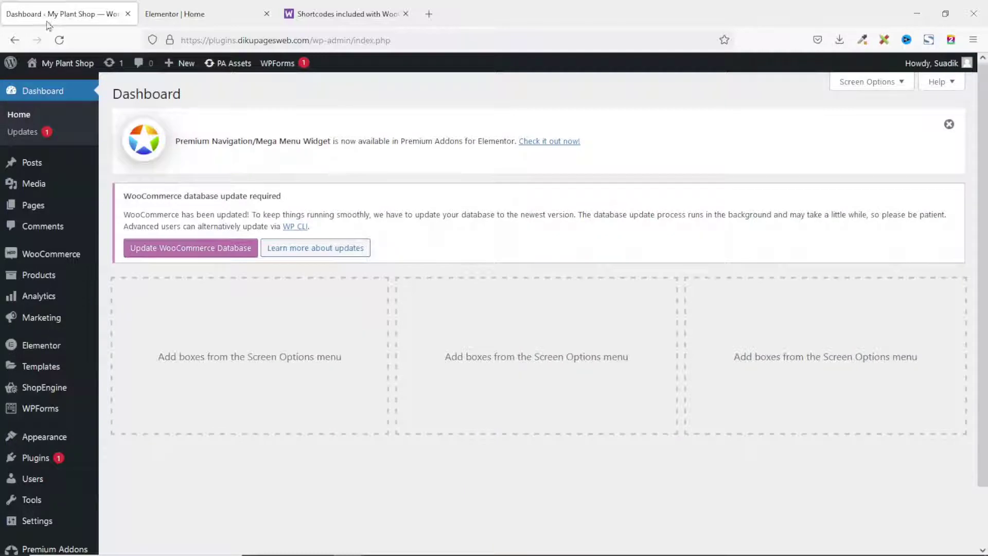
# Star Trowel with Plastic Sleeve in All Products to make it a featured product
pyautogui.click(34, 277)
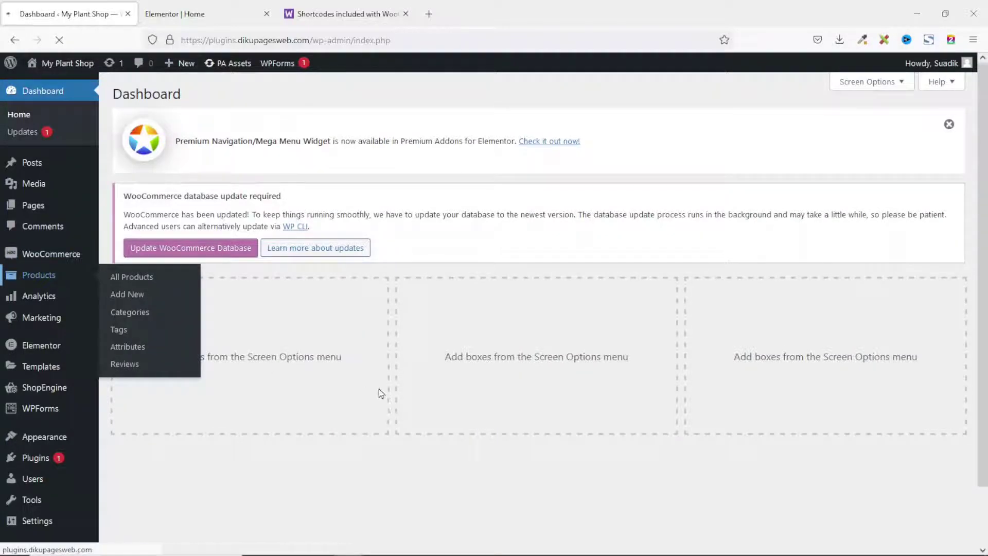
pyautogui.scroll(-2, 722, 341)
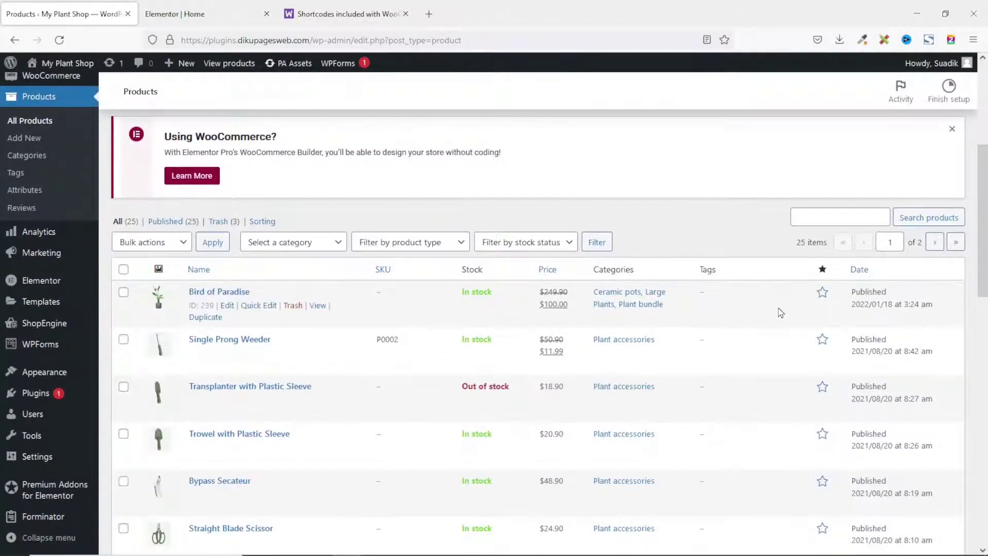
pyautogui.scroll(-1, 787, 317)
pyautogui.scroll(-4, 795, 324)
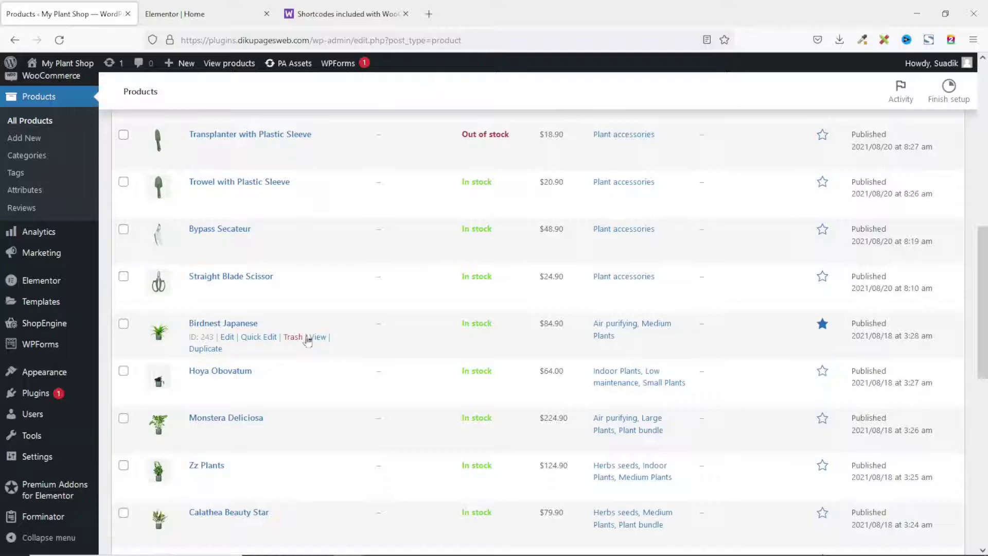
pyautogui.scroll(-6, 787, 354)
pyautogui.scroll(-3, 788, 354)
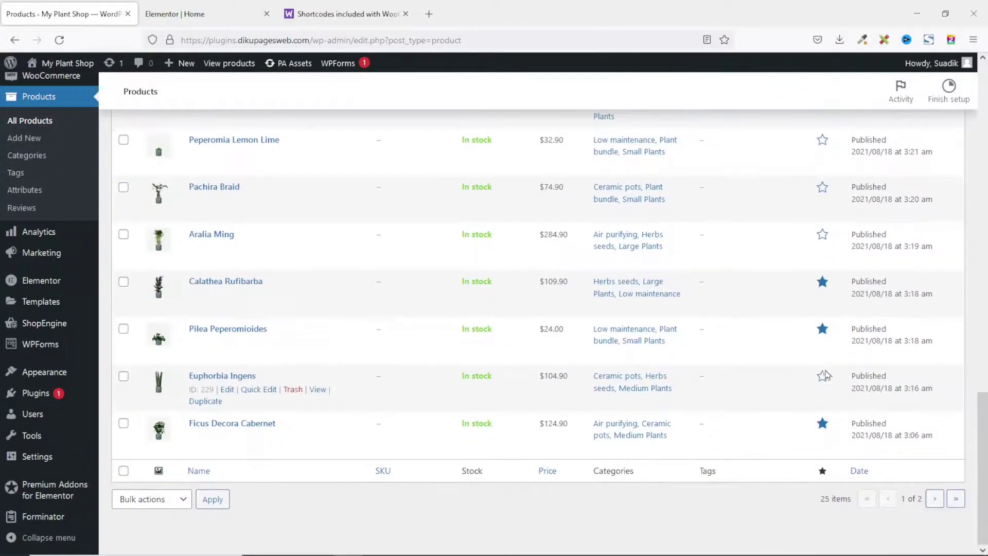
pyautogui.scroll(9, 828, 329)
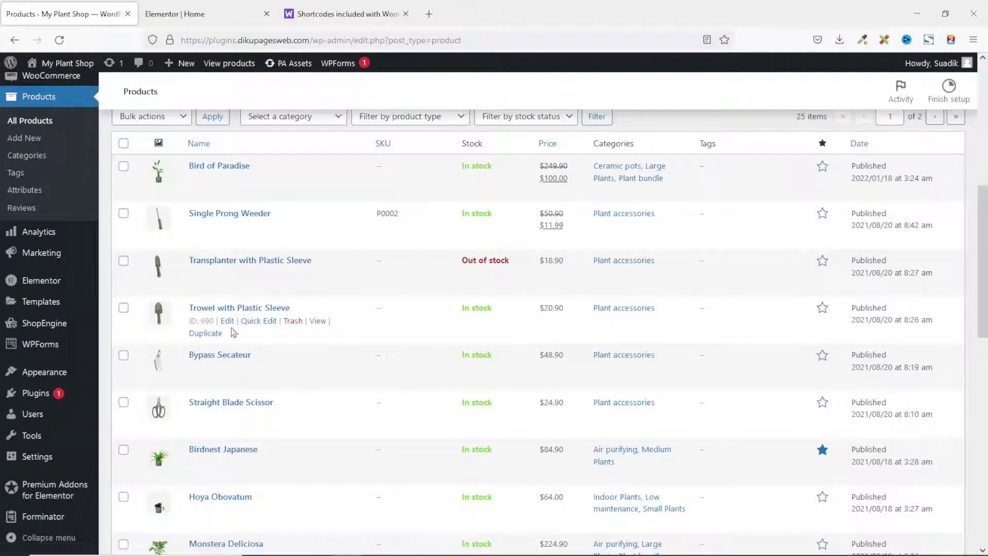
pyautogui.click(823, 309)
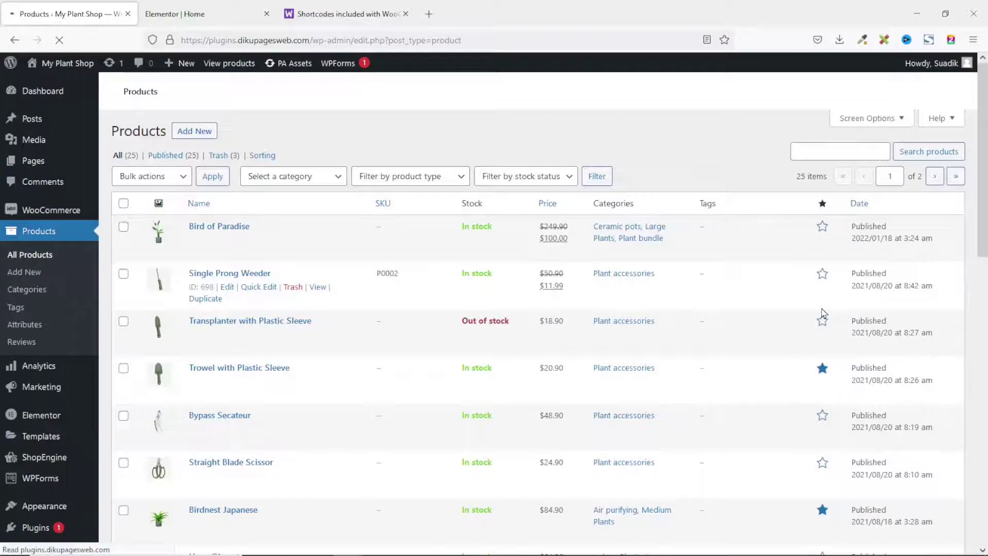
pyautogui.scroll(-3, 67, 247)
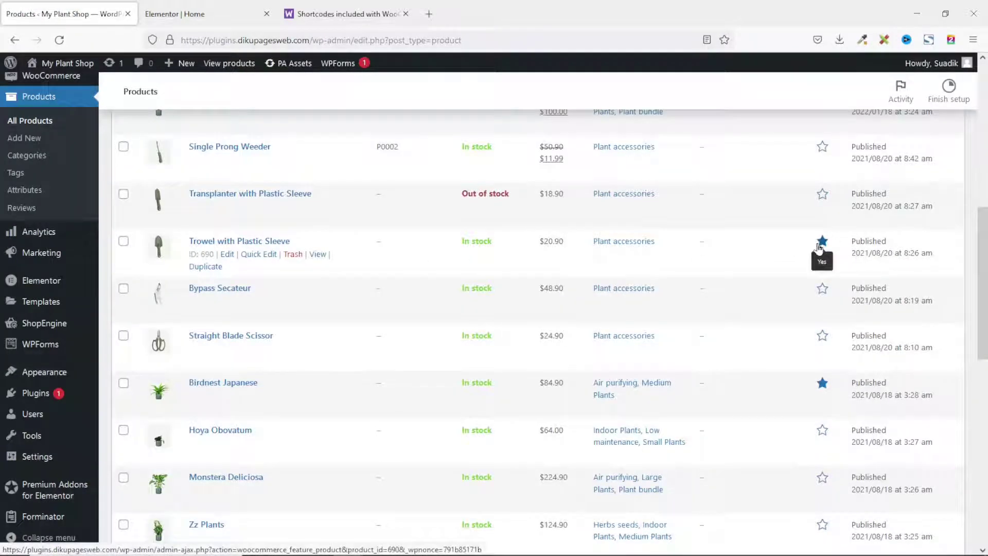
pyautogui.click(191, 15)
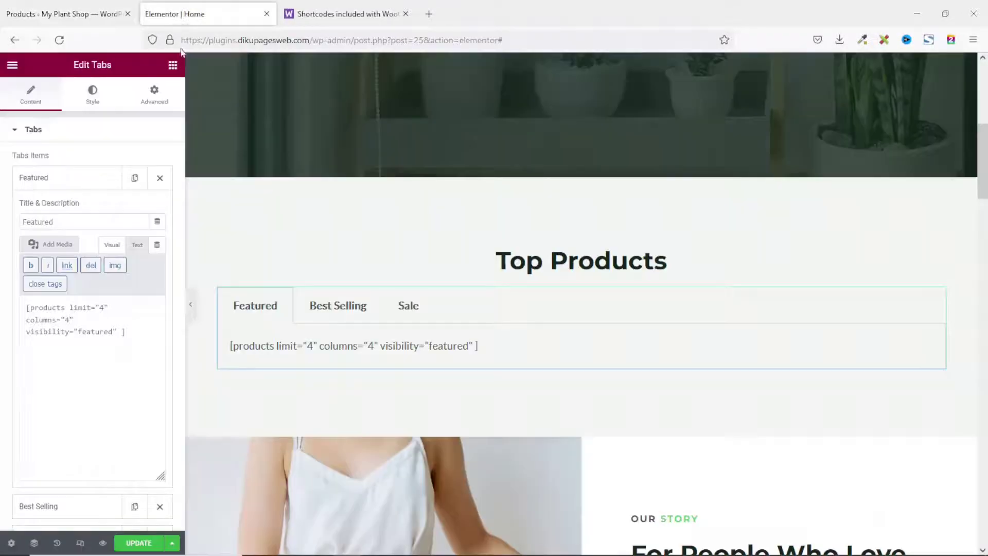
# Expand the Best Selling tab, then copy [products limit="3" columns="3" best_selling="true" ] from Scenario 3
pyautogui.click(60, 183)
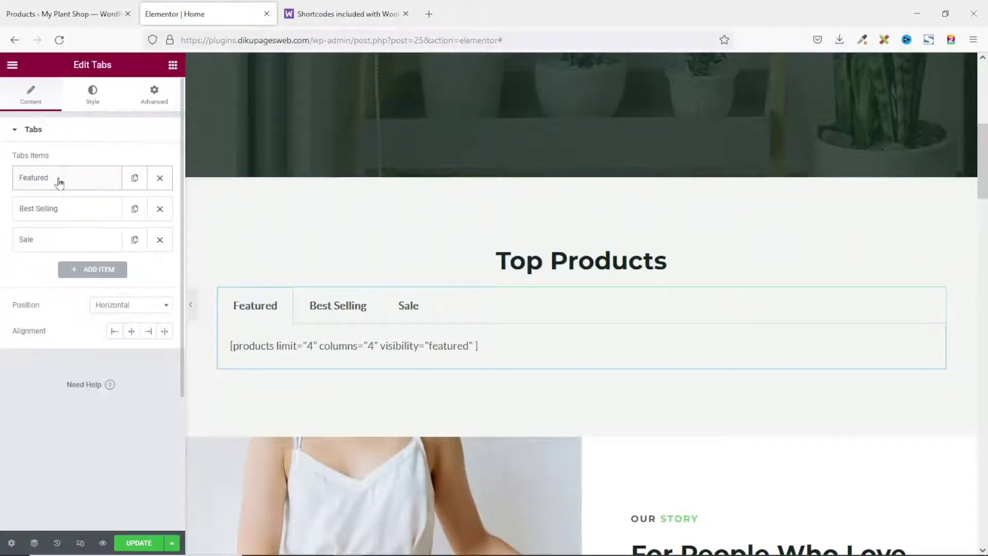
pyautogui.click(46, 211)
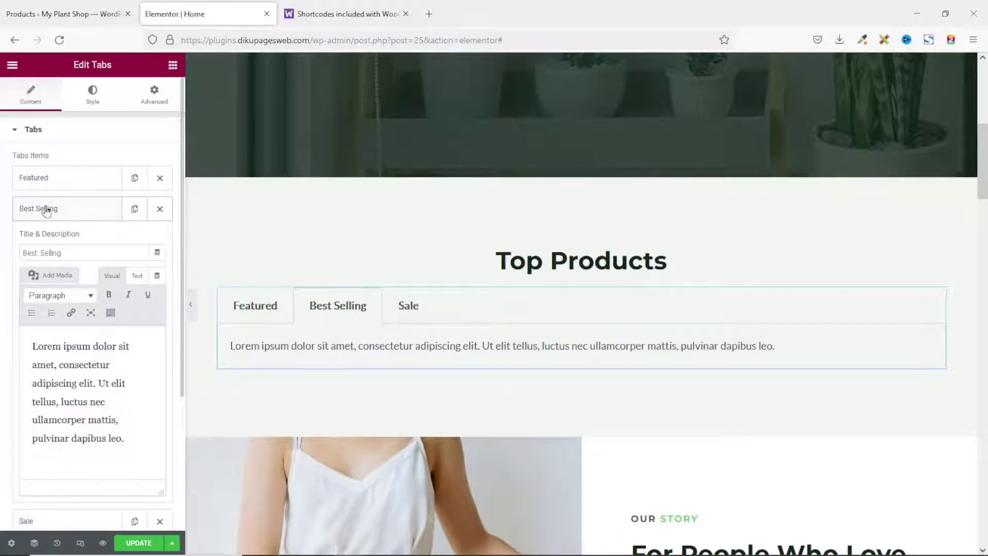
pyautogui.click(330, 16)
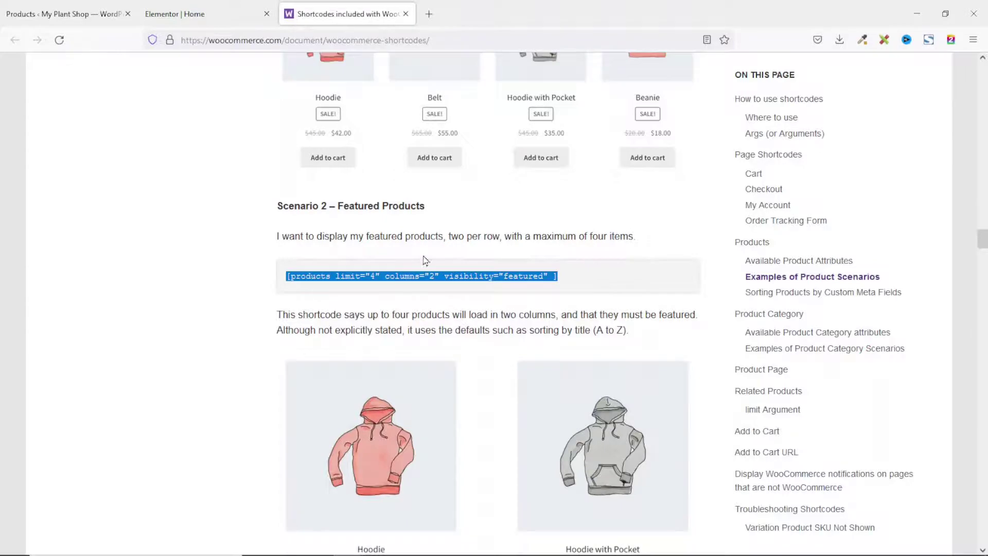
pyautogui.scroll(7, 426, 259)
pyautogui.scroll(-18, 430, 254)
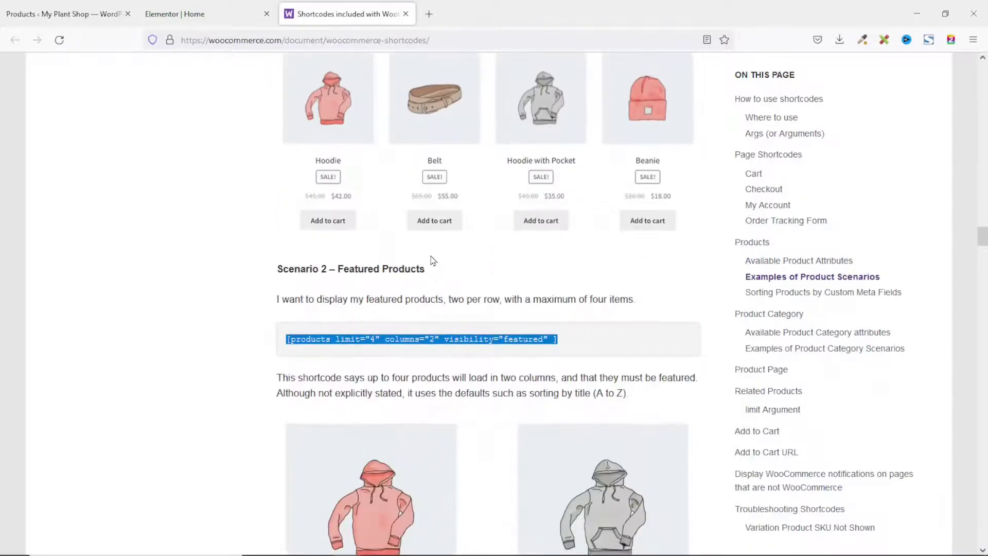
pyautogui.scroll(-4, 431, 262)
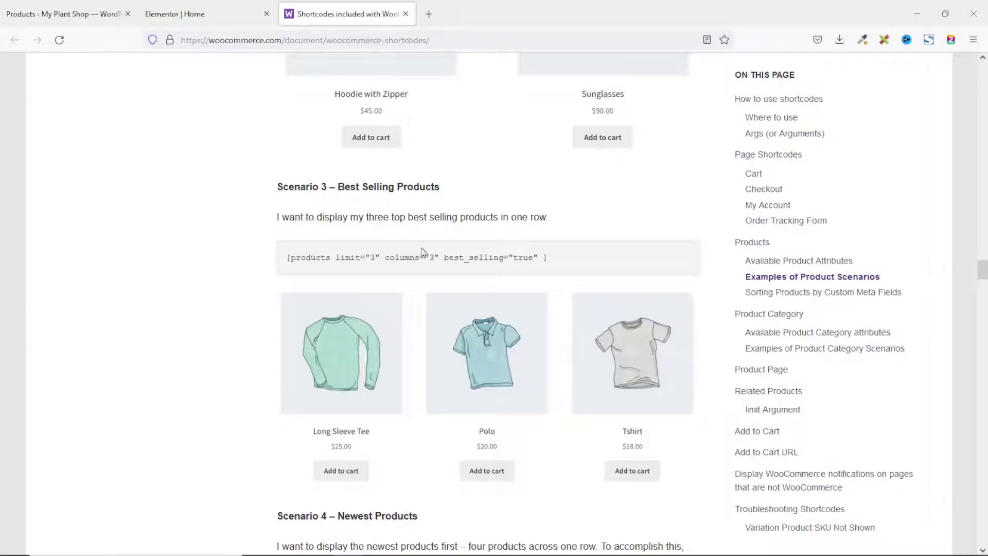
pyautogui.moveTo(288, 264); pyautogui.dragTo(556, 264)
pyautogui.rightClick(507, 262)
pyautogui.click(531, 278)
pyautogui.click(202, 7)
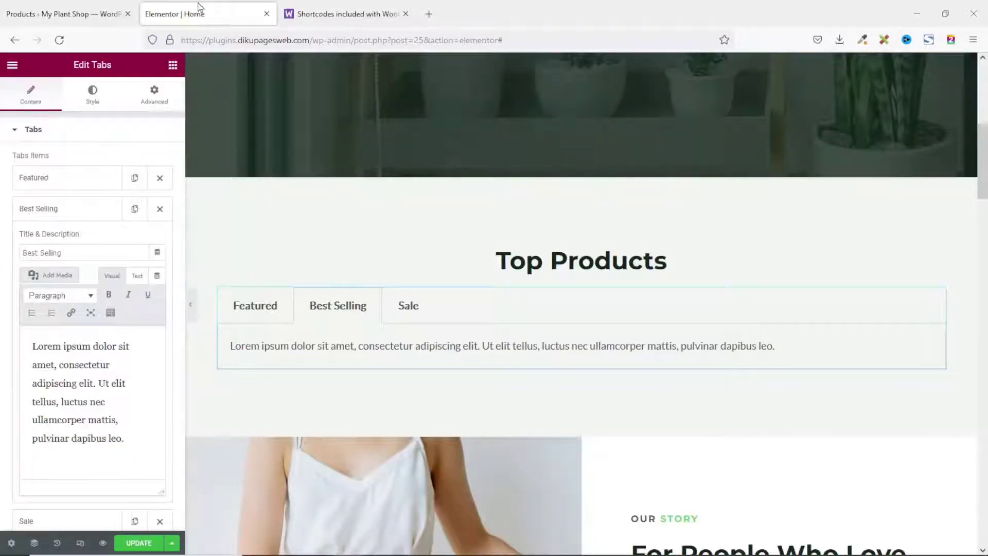
# Replace the Best Selling tab's placeholder text with the pasted best-selling products shortcode
pyautogui.click(137, 276)
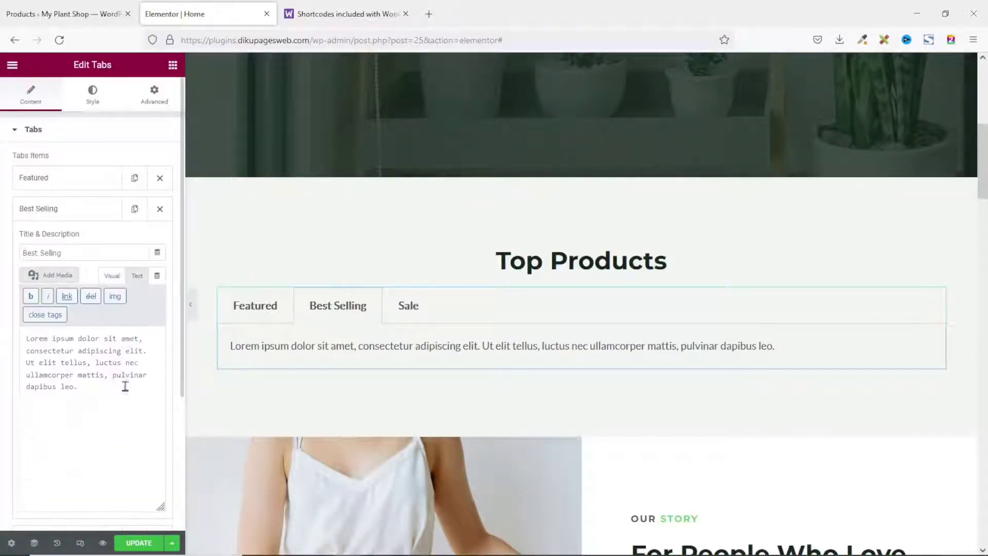
pyautogui.moveTo(107, 395); pyautogui.dragTo(1, 308)
pyautogui.press('BackSpace')
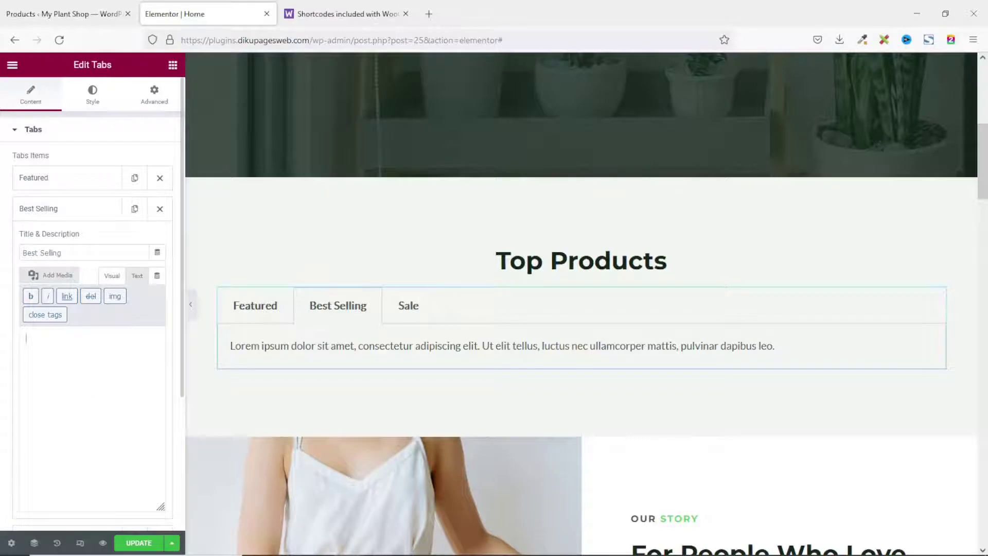
pyautogui.hotkey('ctrl', 'v')
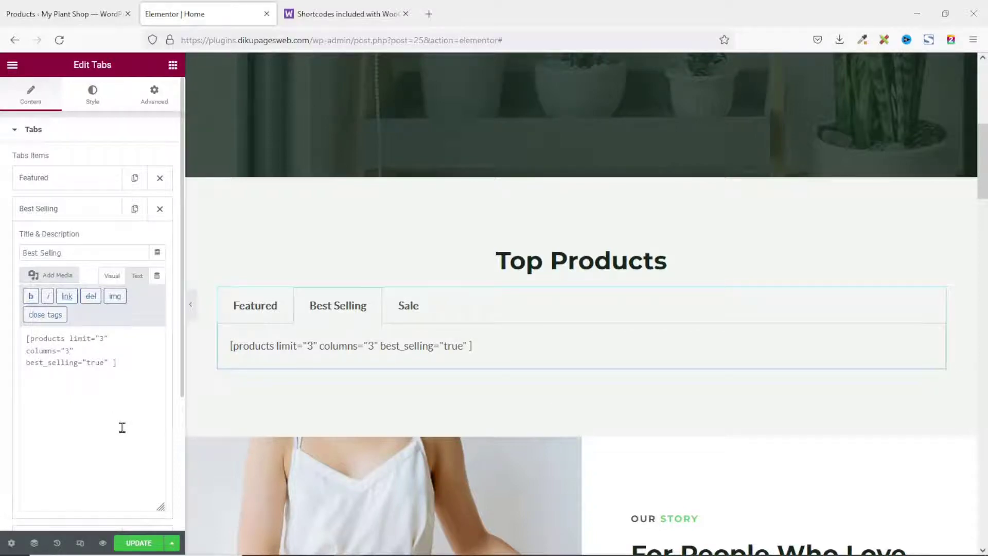
# Change the shortcode's limit and columns from 3 to 4, then expand the Sale tab item
pyautogui.press('BackSpace')
pyautogui.write('4')
pyautogui.press('BackSpace')
pyautogui.write('4')
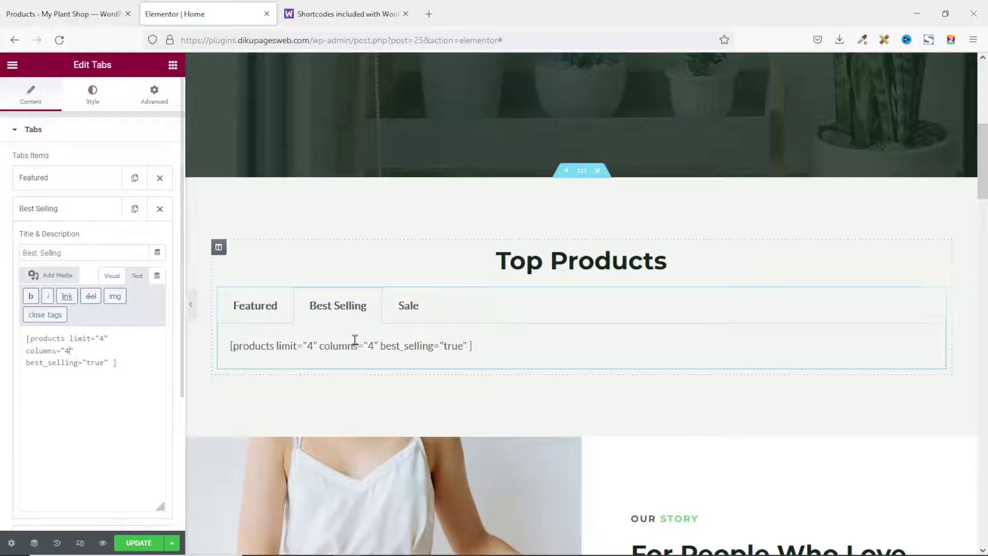
pyautogui.click(62, 212)
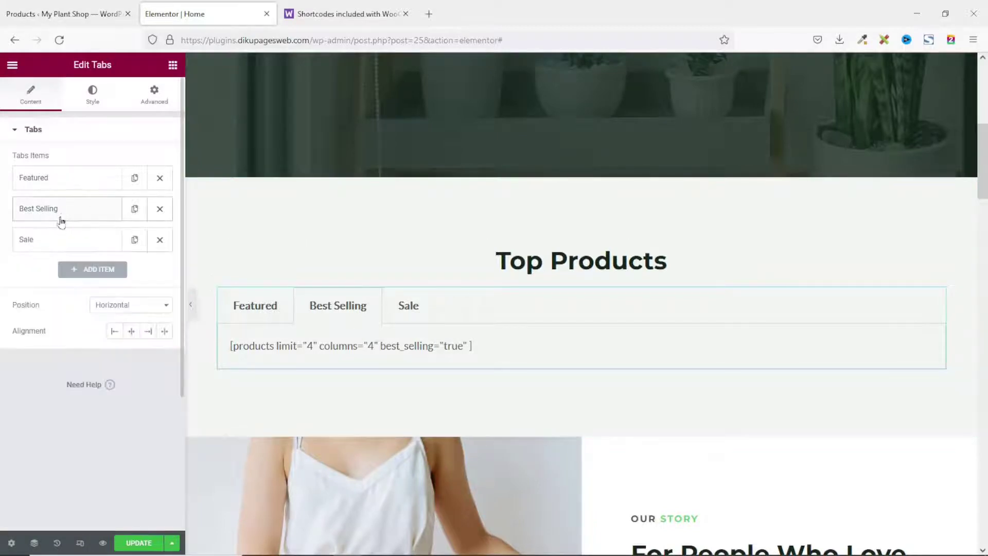
pyautogui.click(52, 244)
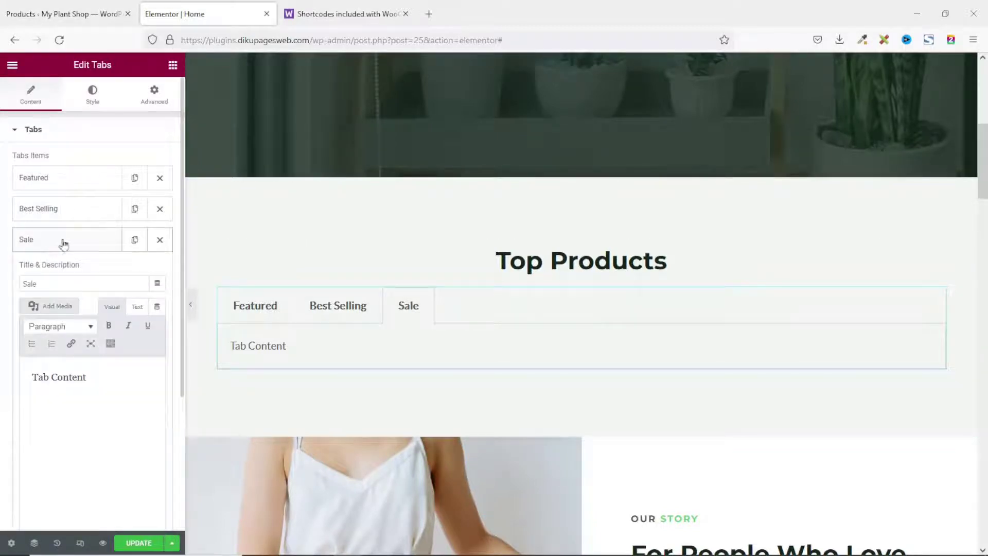
# Copy the Scenario 1 on-sale products shortcode from the WooCommerce docs, then return to Elementor
pyautogui.click(315, 14)
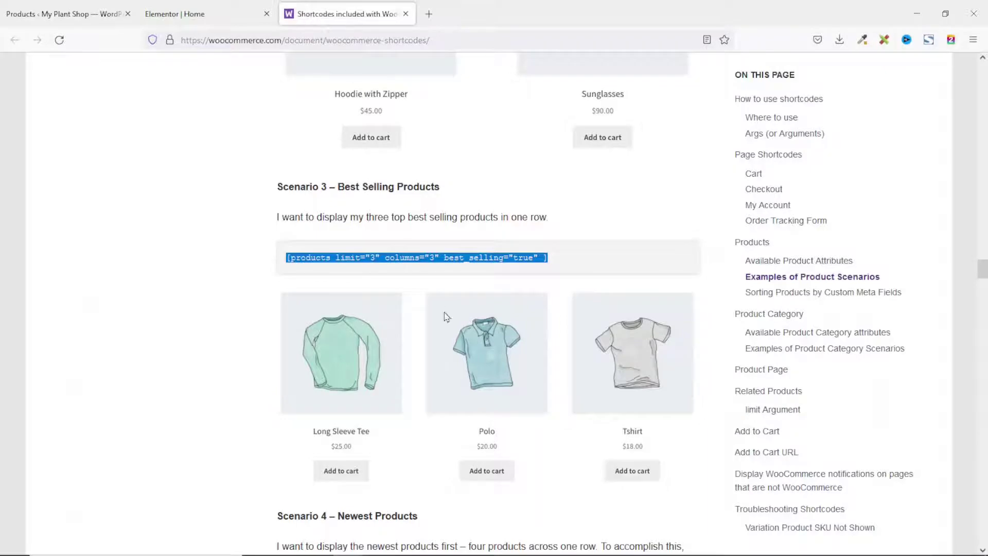
pyautogui.scroll(-6, 484, 362)
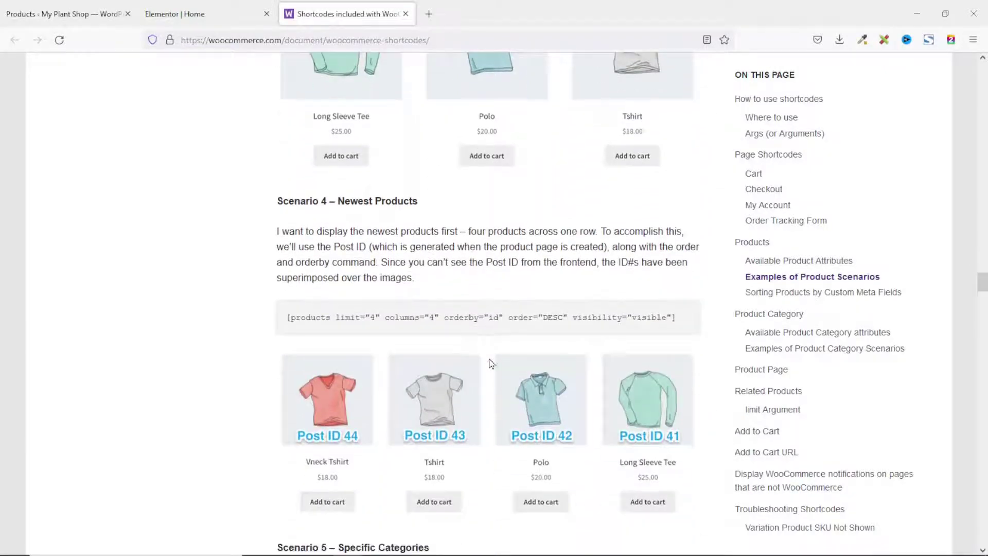
pyautogui.scroll(7, 494, 360)
pyautogui.scroll(10, 497, 355)
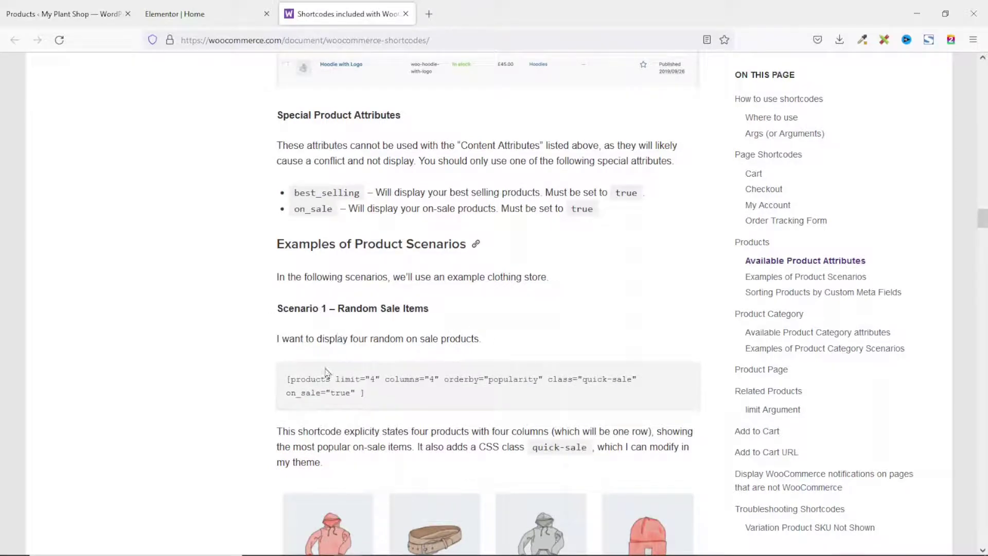
pyautogui.moveTo(288, 380); pyautogui.dragTo(366, 394)
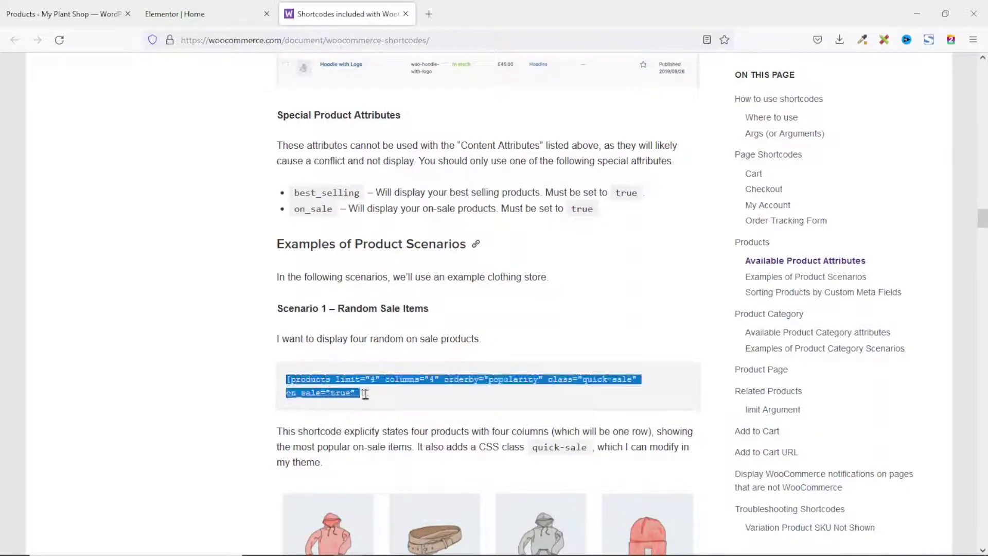
pyautogui.rightClick(373, 370)
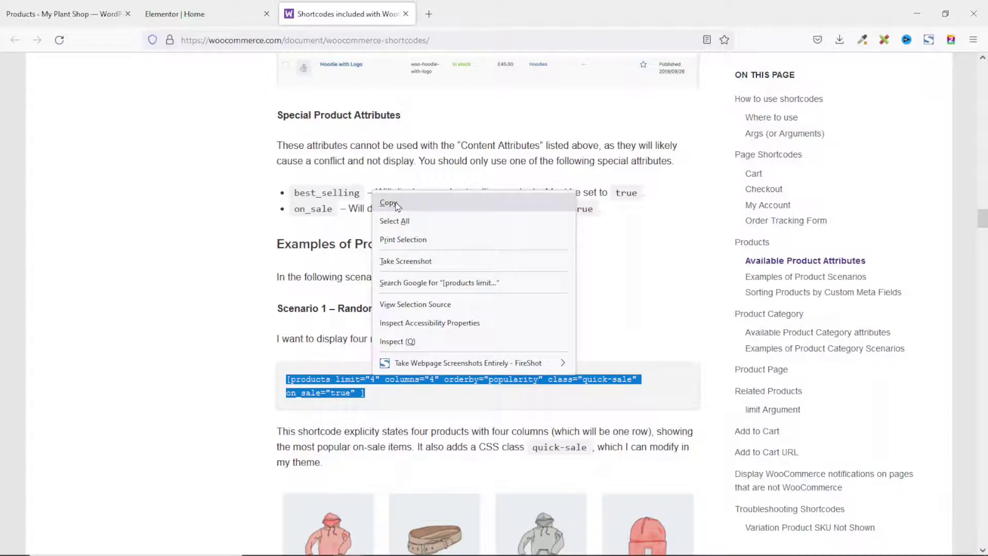
pyautogui.click(395, 204)
pyautogui.click(174, 13)
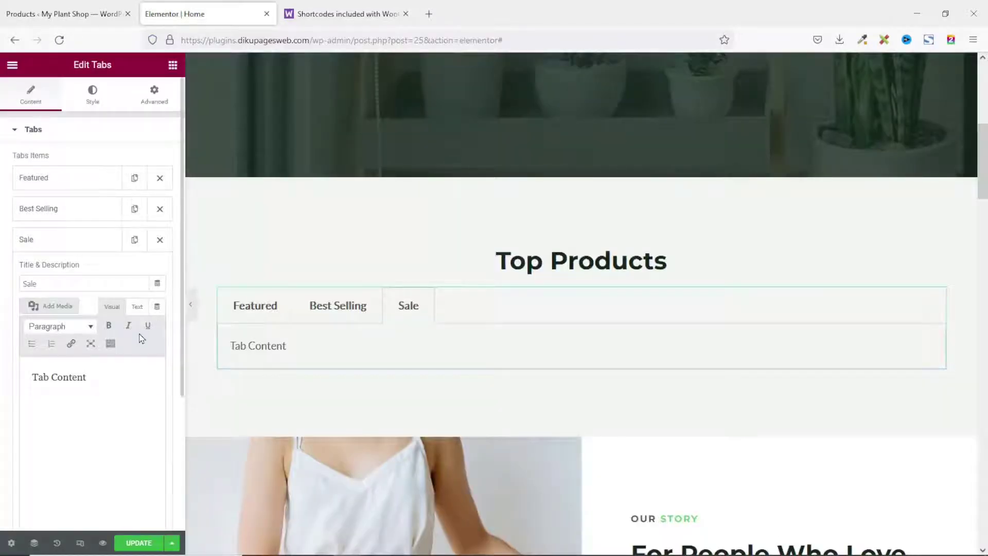
# Replace the Sale tab's Tab Content placeholder with the on-sale products shortcode
pyautogui.click(137, 307)
pyautogui.moveTo(81, 369); pyautogui.dragTo(2, 360)
pyautogui.hotkey('ctrl', 'v')
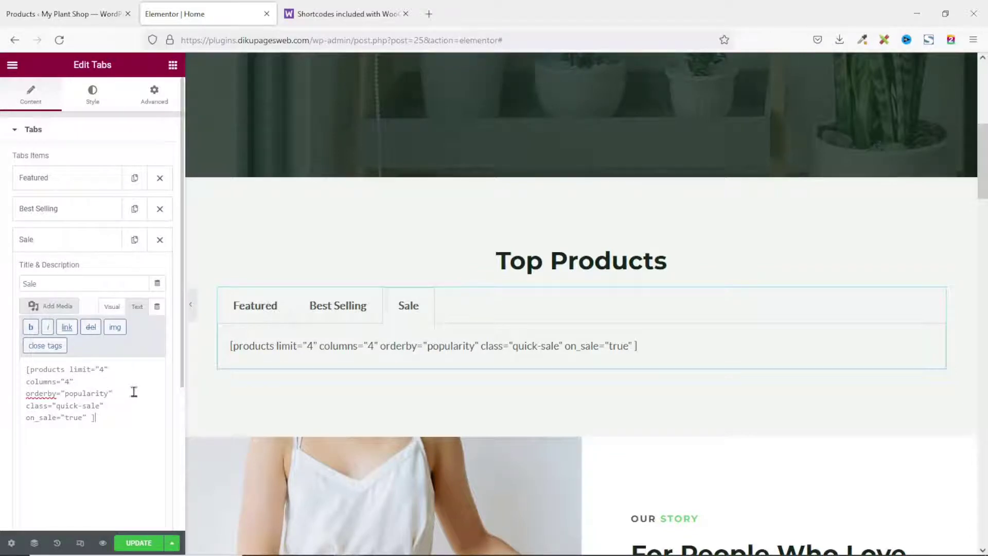
pyautogui.click(61, 240)
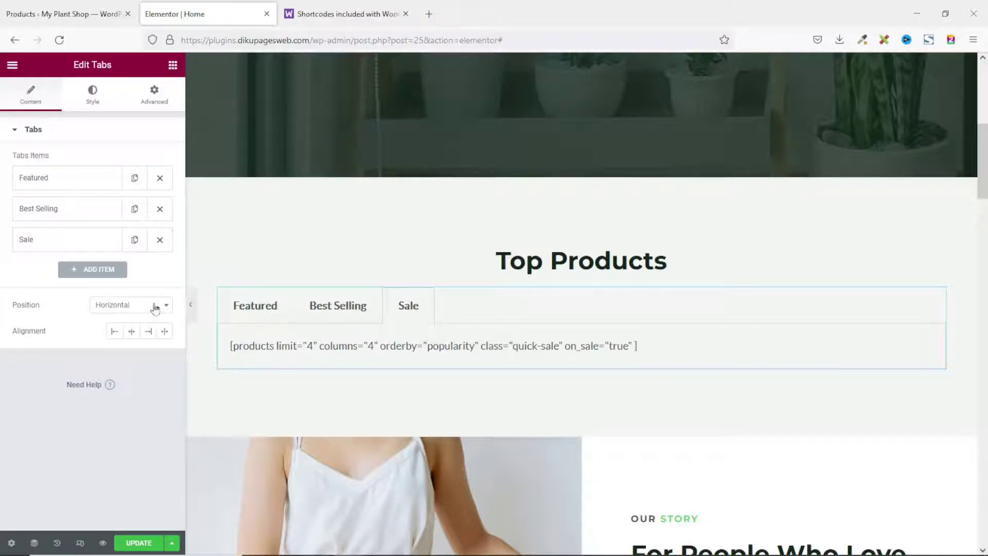
# Keep tab position Horizontal with Center alignment, update the page, and open its preview
pyautogui.click(111, 306)
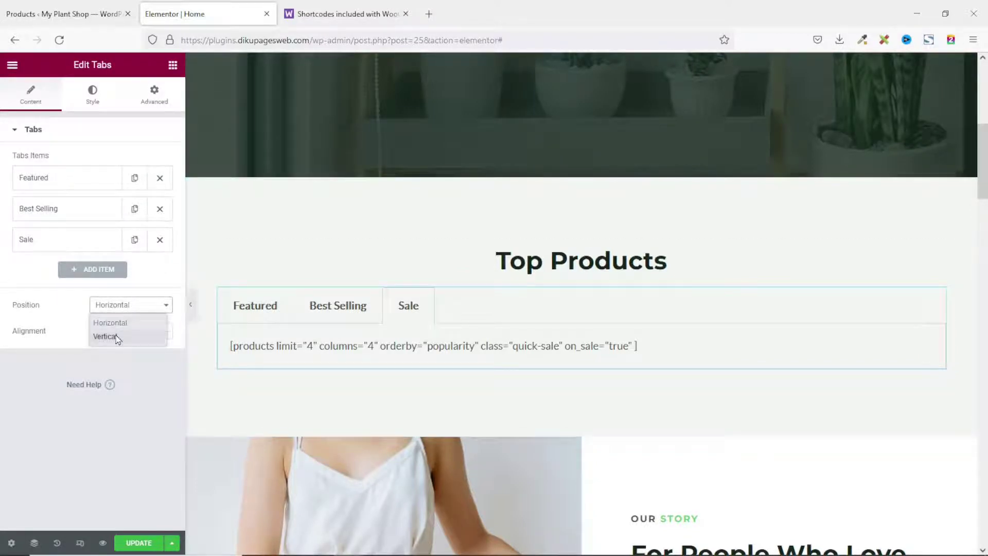
pyautogui.click(114, 335)
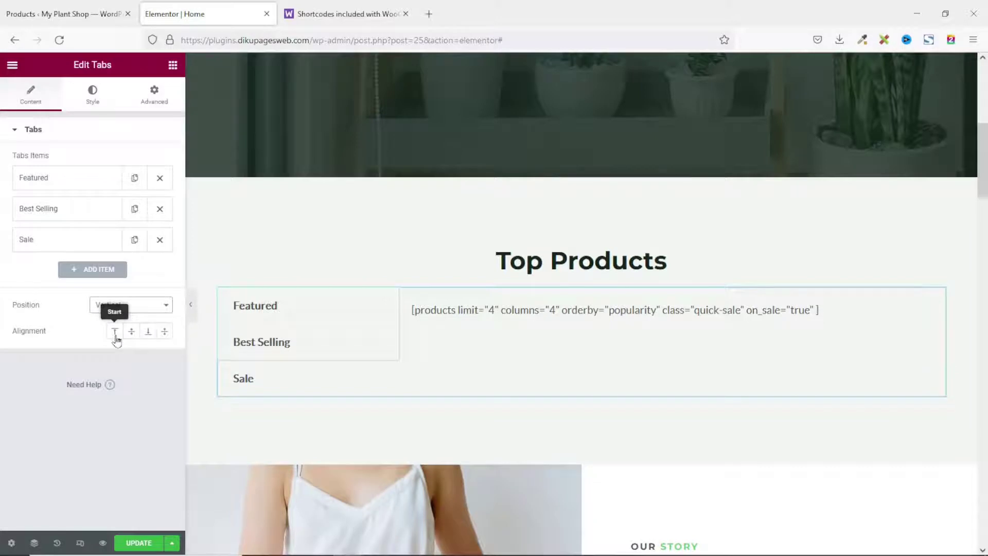
pyautogui.click(138, 306)
pyautogui.click(133, 324)
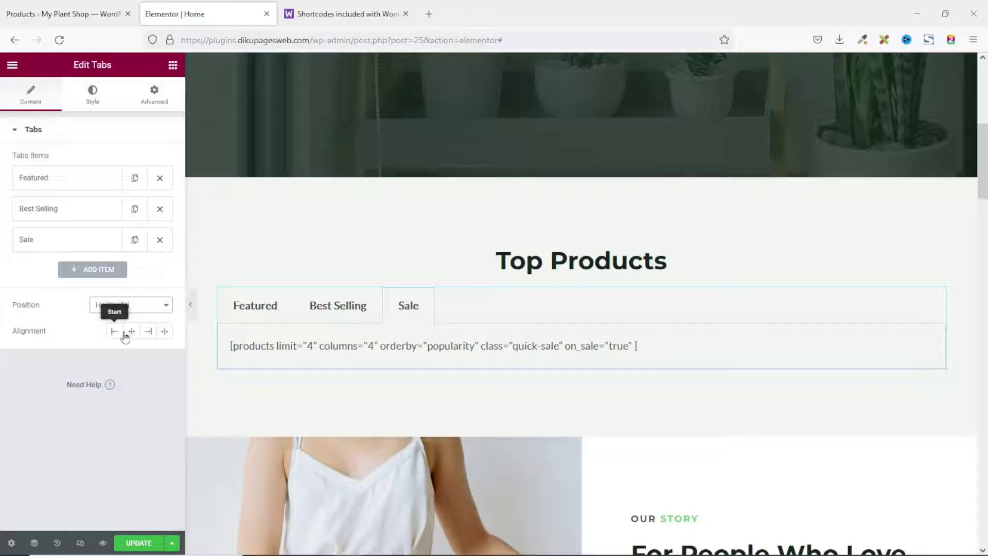
pyautogui.click(132, 332)
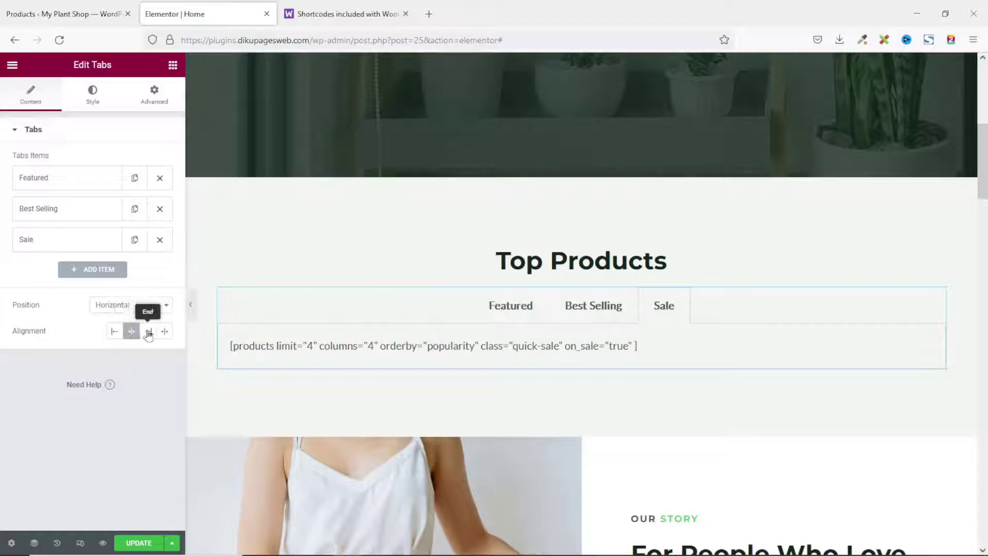
pyautogui.click(149, 334)
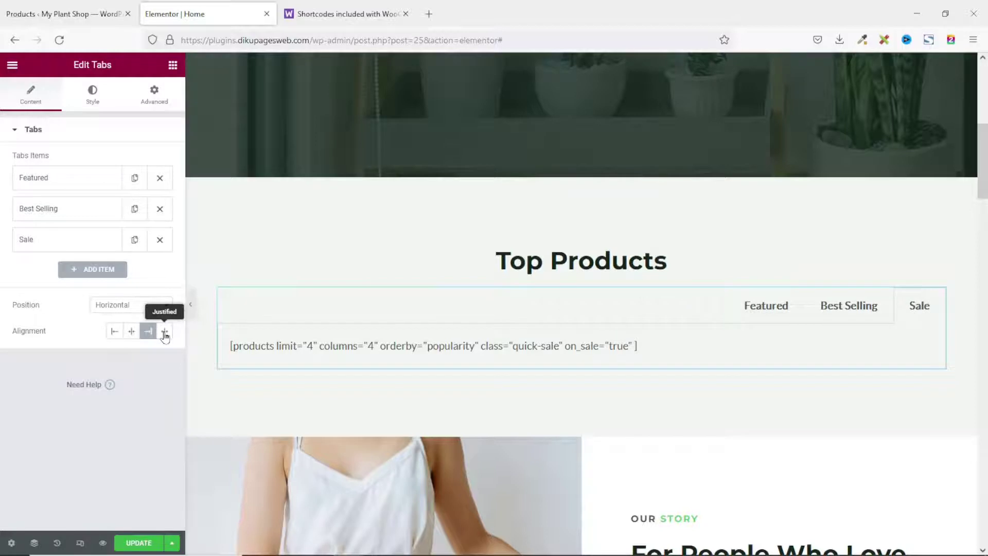
pyautogui.click(164, 332)
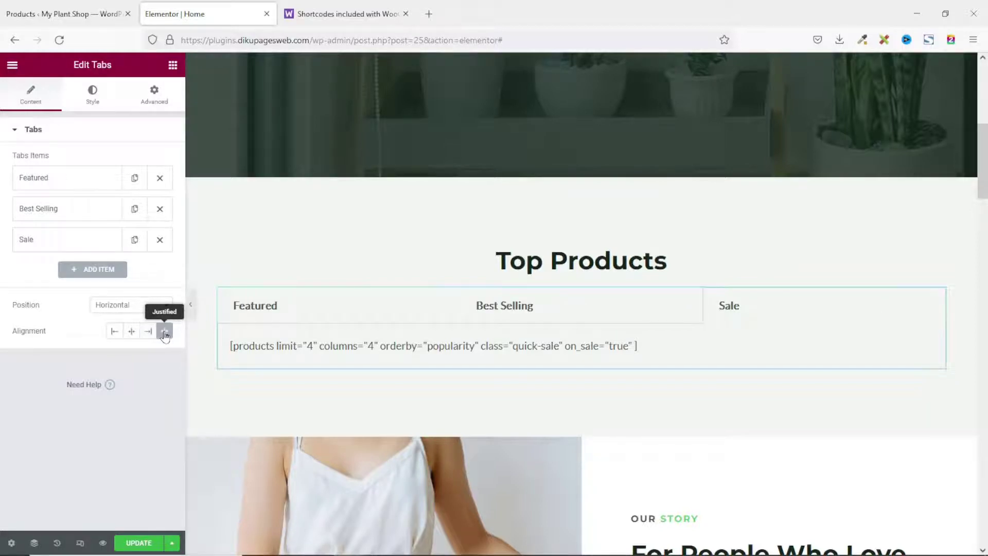
pyautogui.click(131, 332)
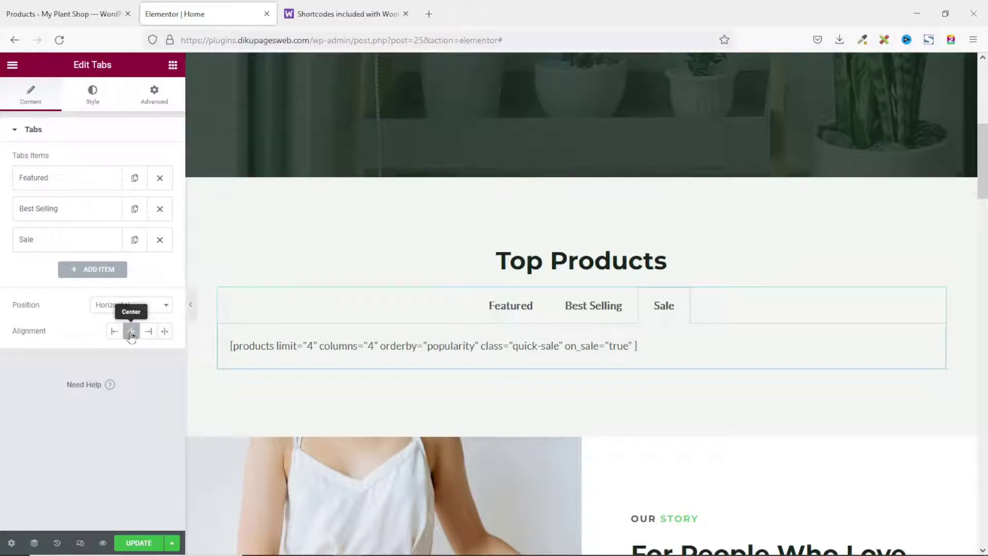
pyautogui.click(138, 543)
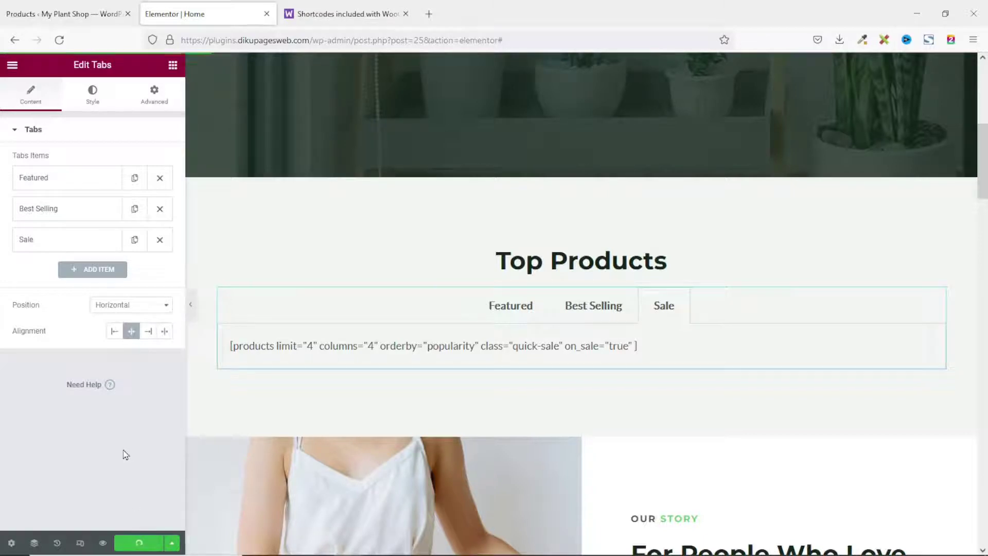
pyautogui.click(102, 543)
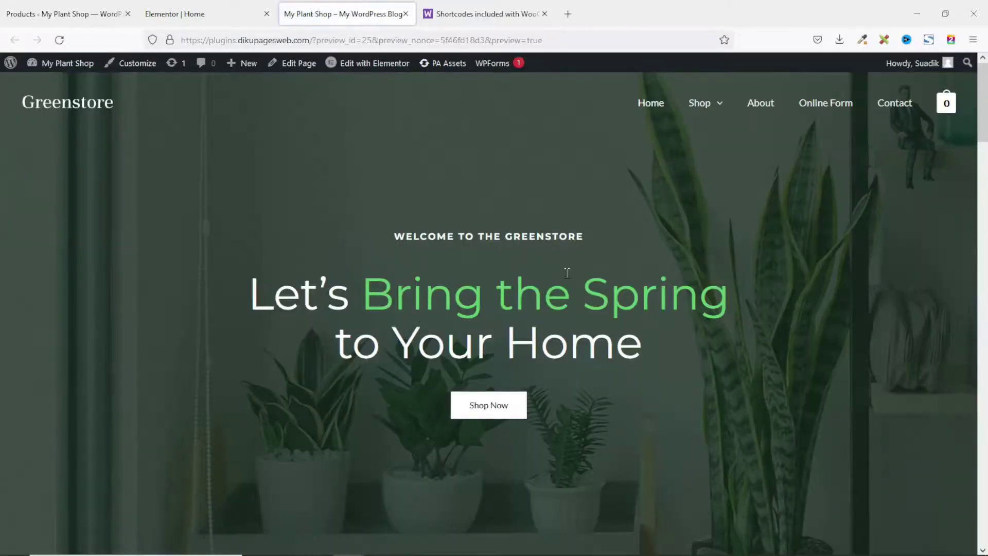
# Confirm the preview's Best Selling and Sale tabs show their own product grids, then return to the editor
pyautogui.scroll(-10, 569, 274)
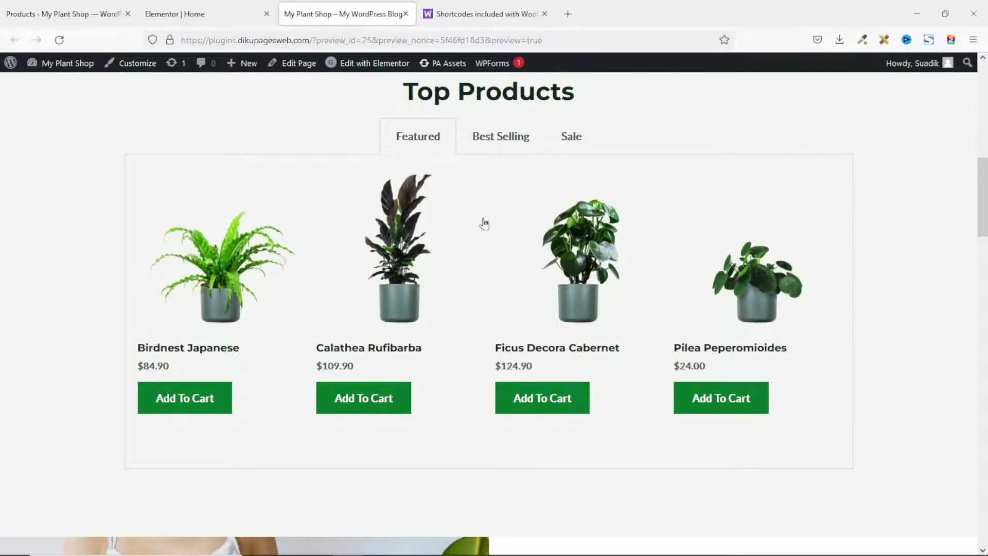
pyautogui.click(501, 138)
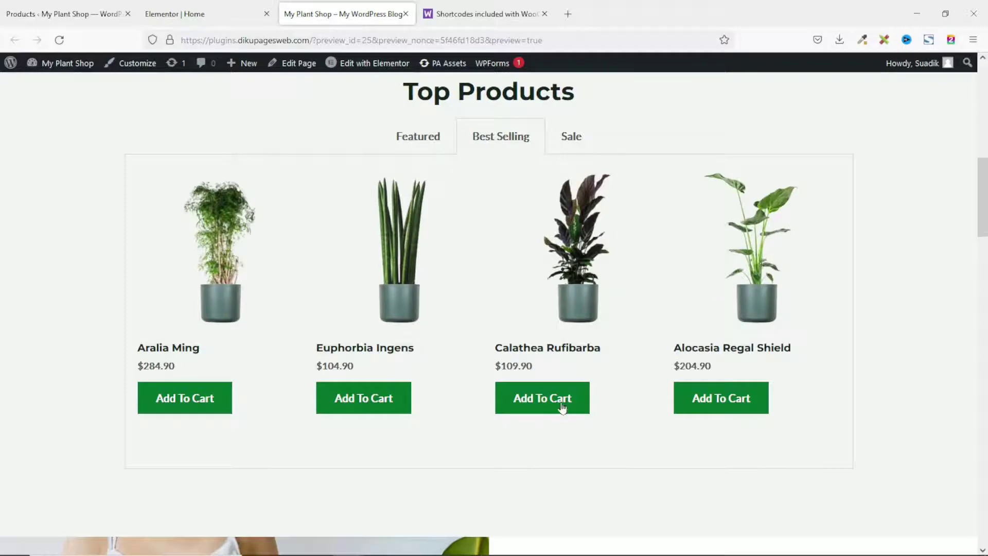
pyautogui.click(577, 138)
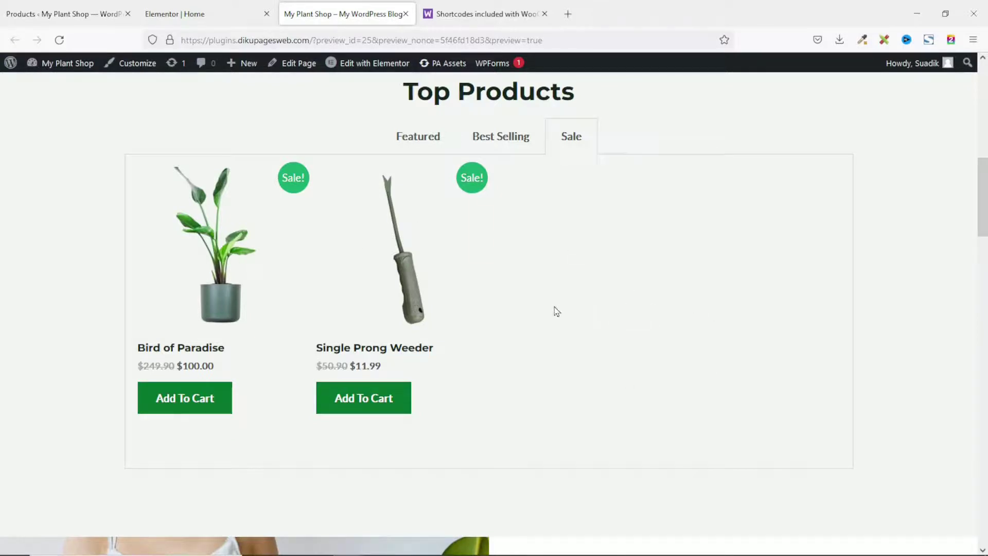
pyautogui.scroll(1, 516, 324)
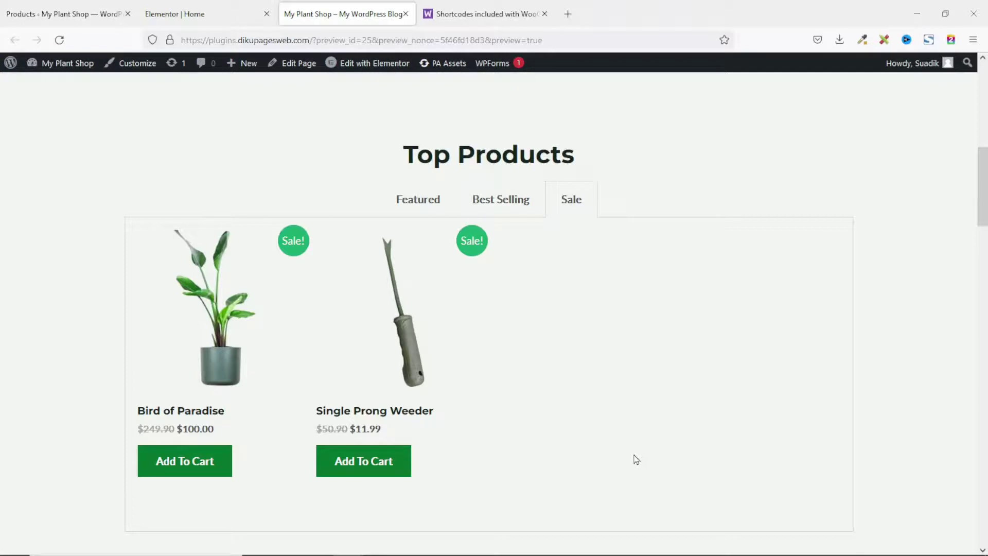
pyautogui.click(195, 15)
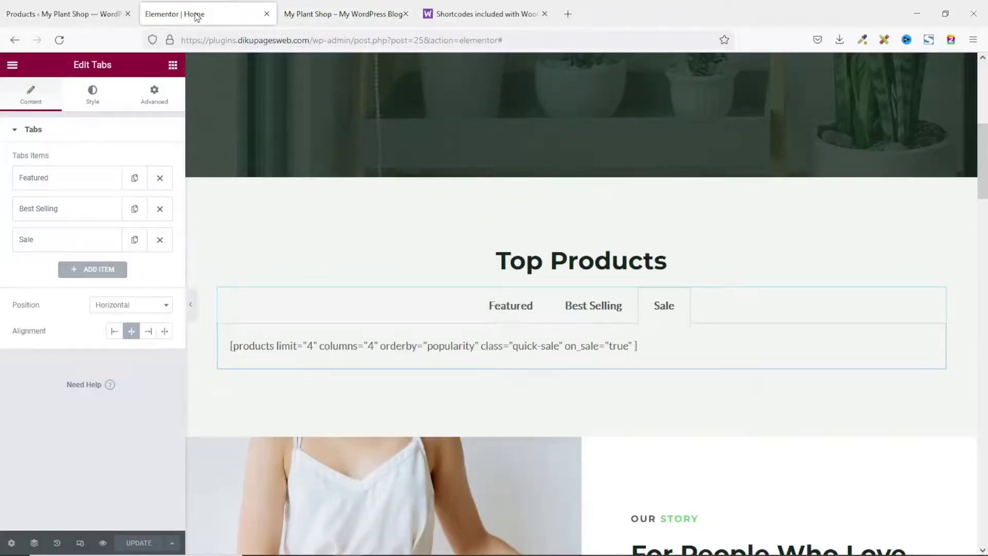
# Set the tabs' border width to 0 and the title colour to Theme Color 3
pyautogui.click(92, 95)
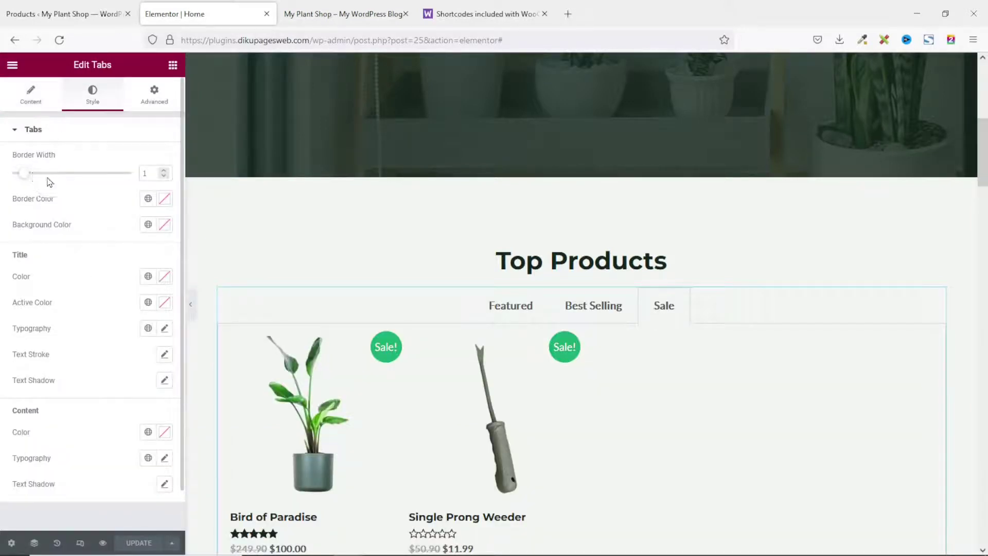
pyautogui.moveTo(23, 177); pyautogui.dragTo(2, 176)
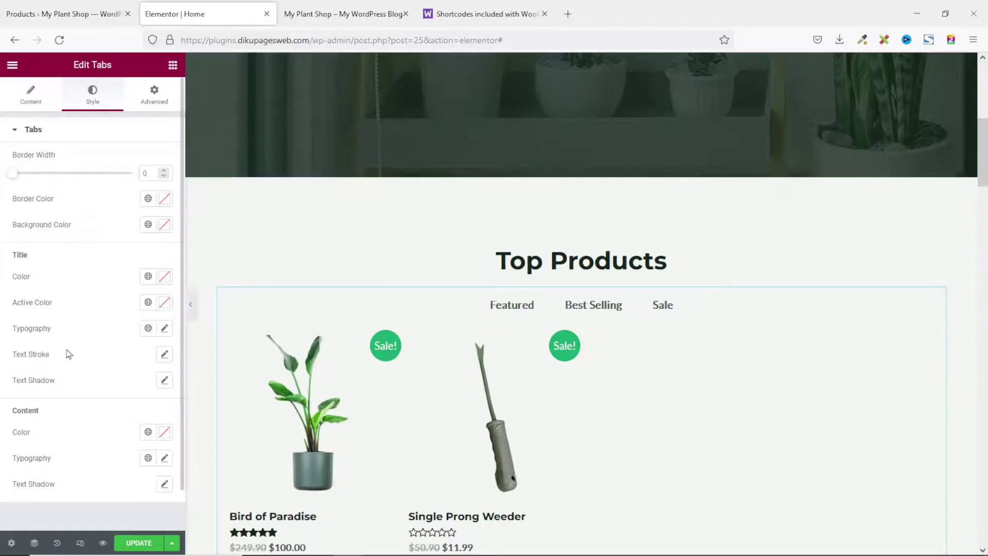
pyautogui.click(148, 276)
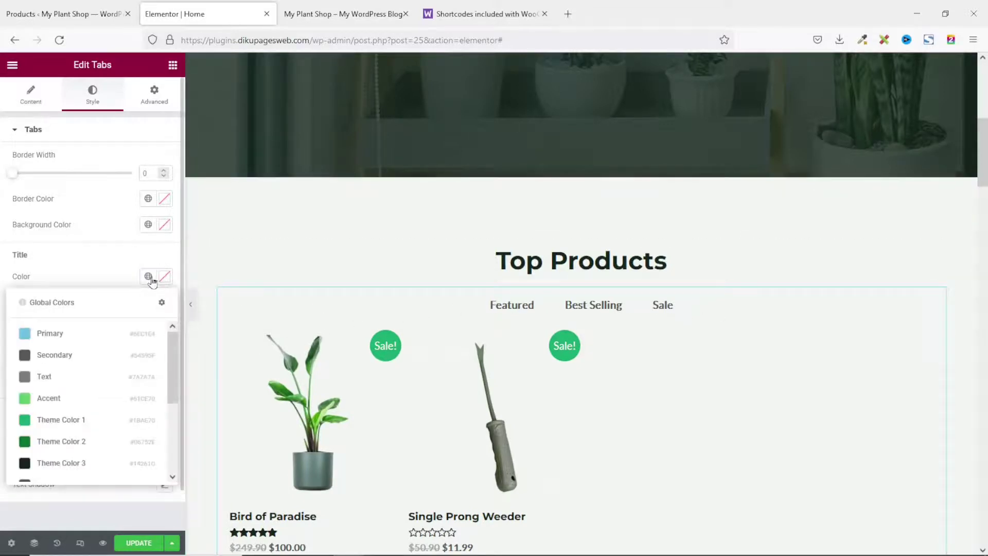
pyautogui.click(66, 465)
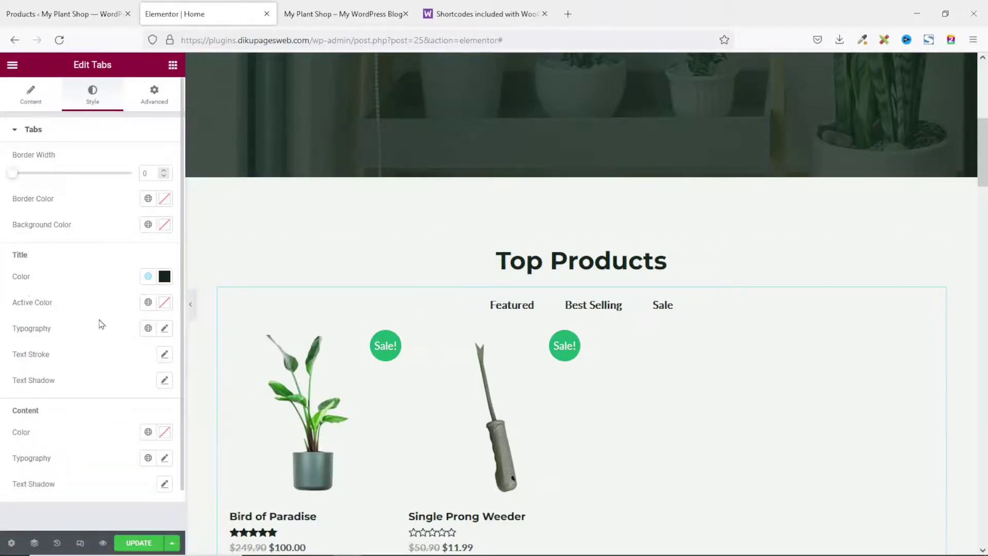
# Make the active title colour green Theme Color 2, check each tab, and update the page
pyautogui.click(149, 303)
pyautogui.click(66, 468)
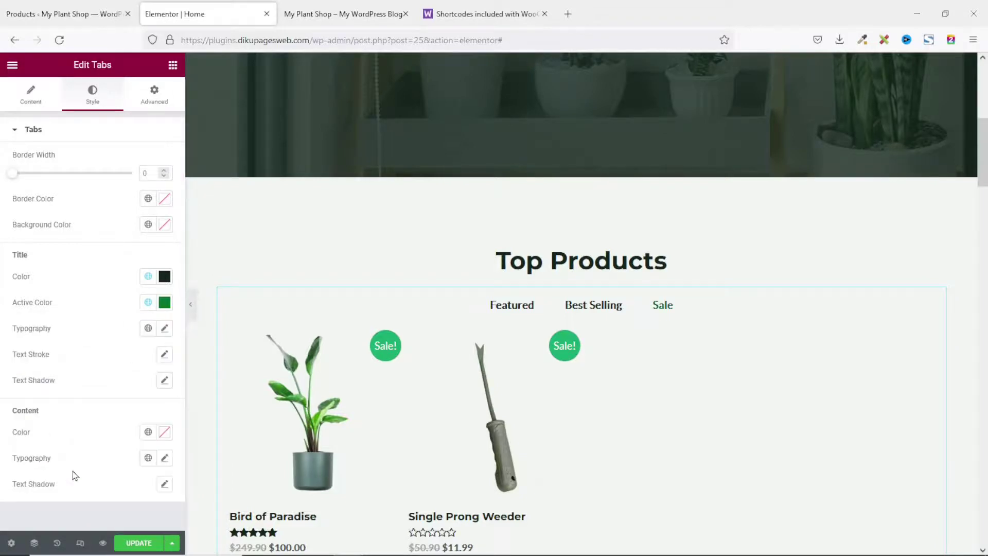
pyautogui.click(528, 310)
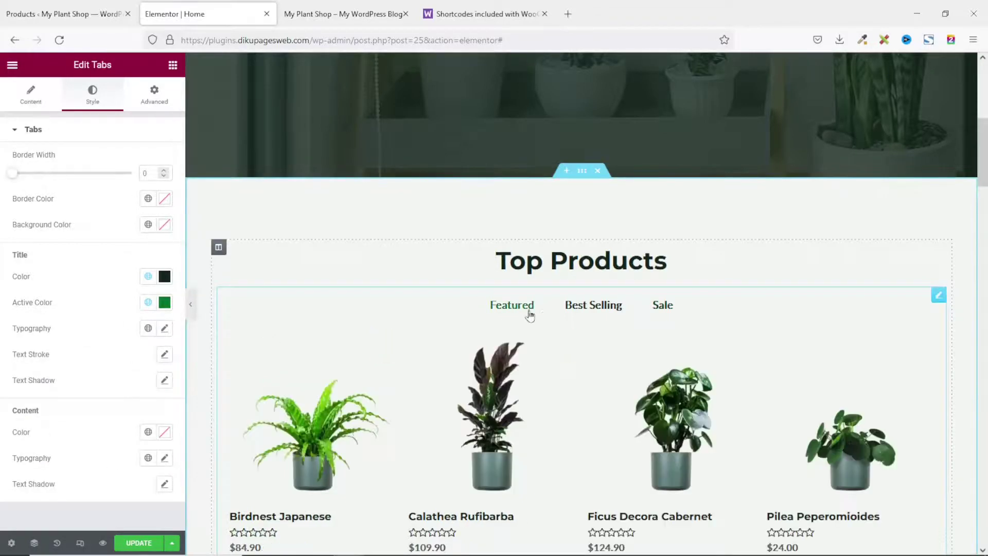
pyautogui.click(594, 308)
pyautogui.click(666, 309)
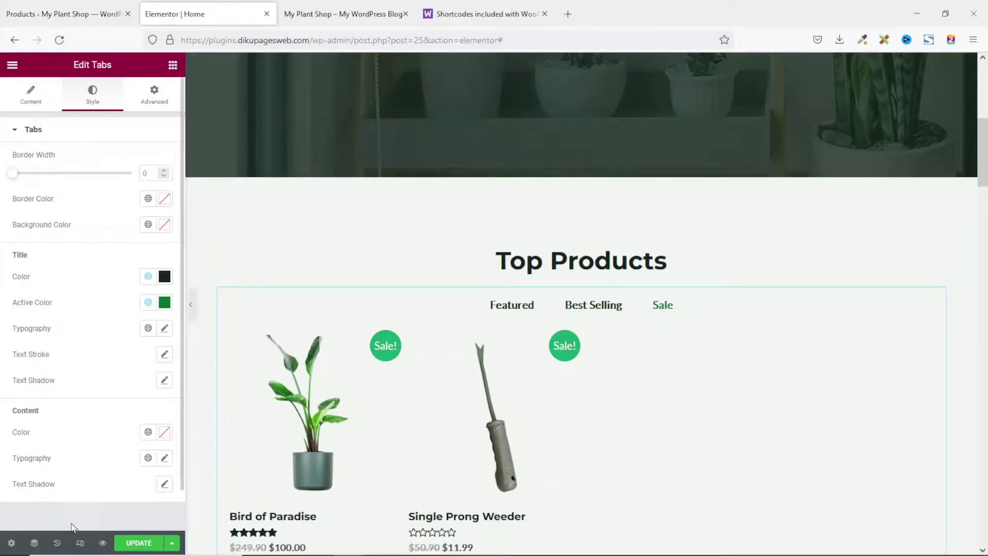
pyautogui.click(139, 544)
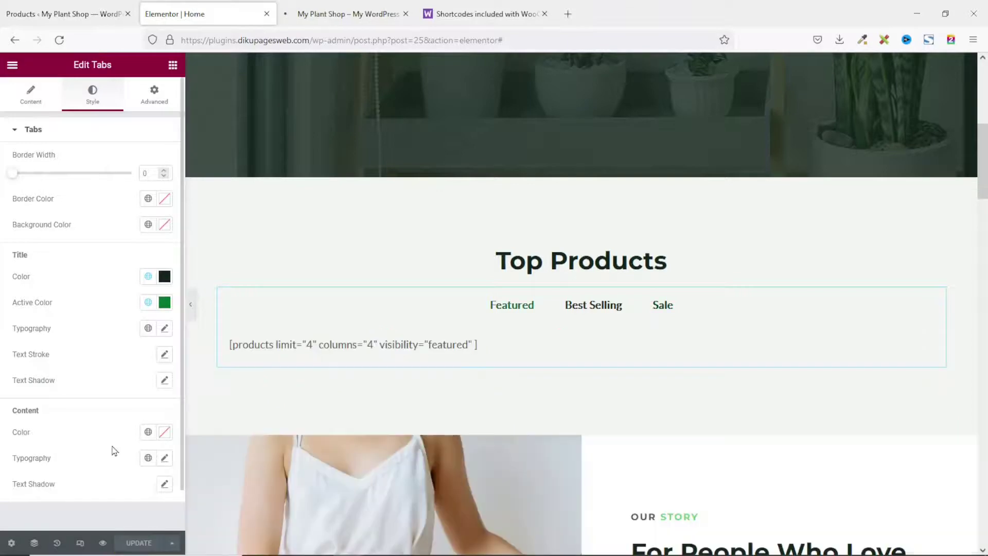
pyautogui.click(333, 14)
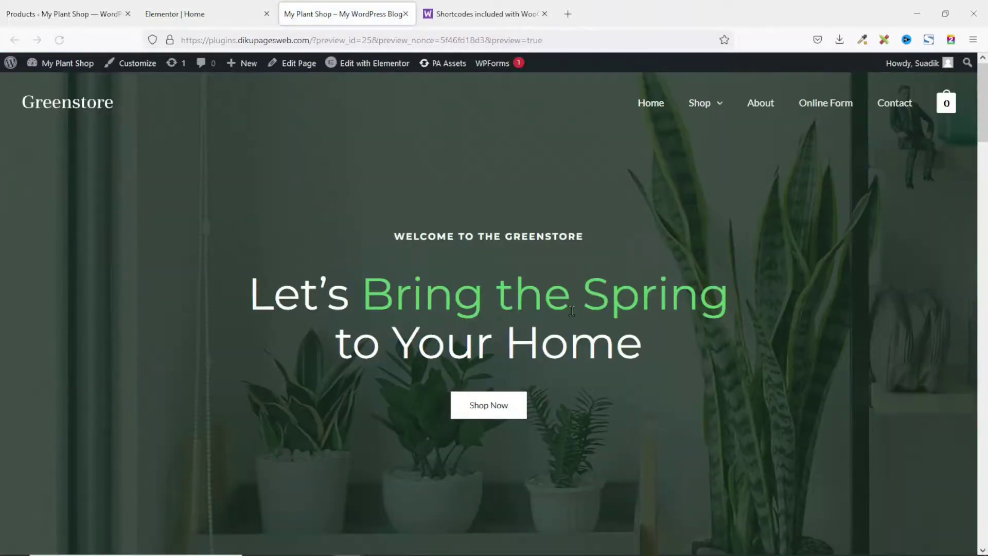
pyautogui.scroll(-10, 595, 311)
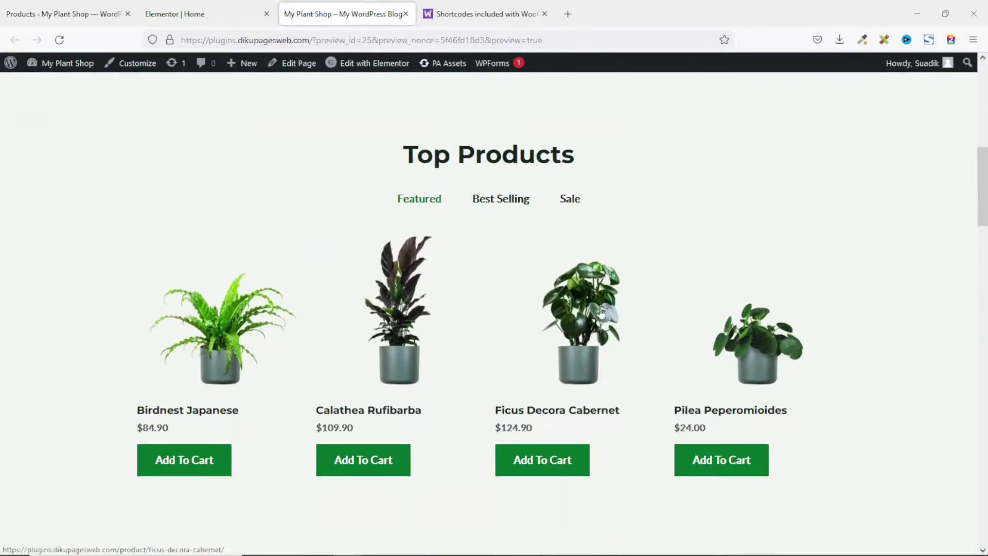
pyautogui.click(488, 202)
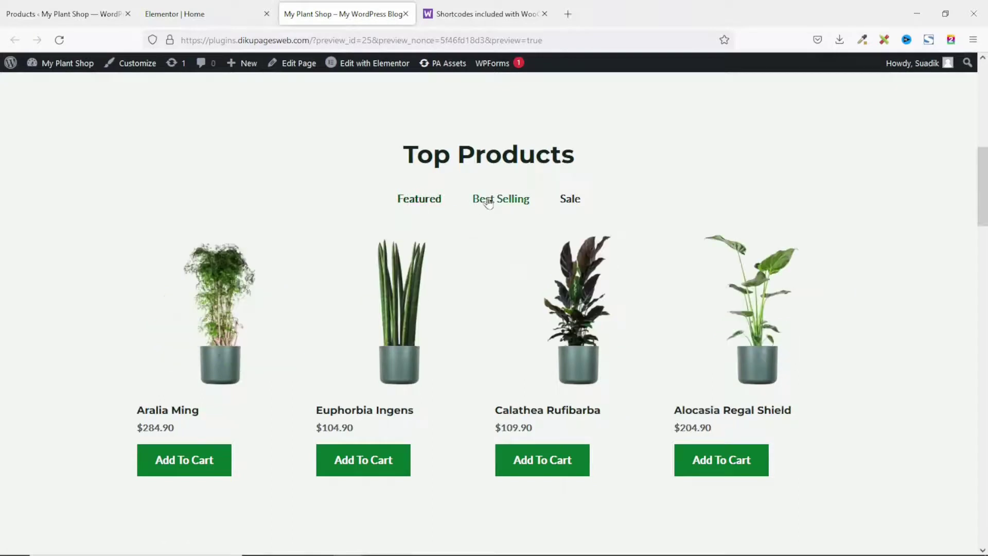
pyautogui.click(572, 201)
pyautogui.click(514, 202)
pyautogui.click(431, 202)
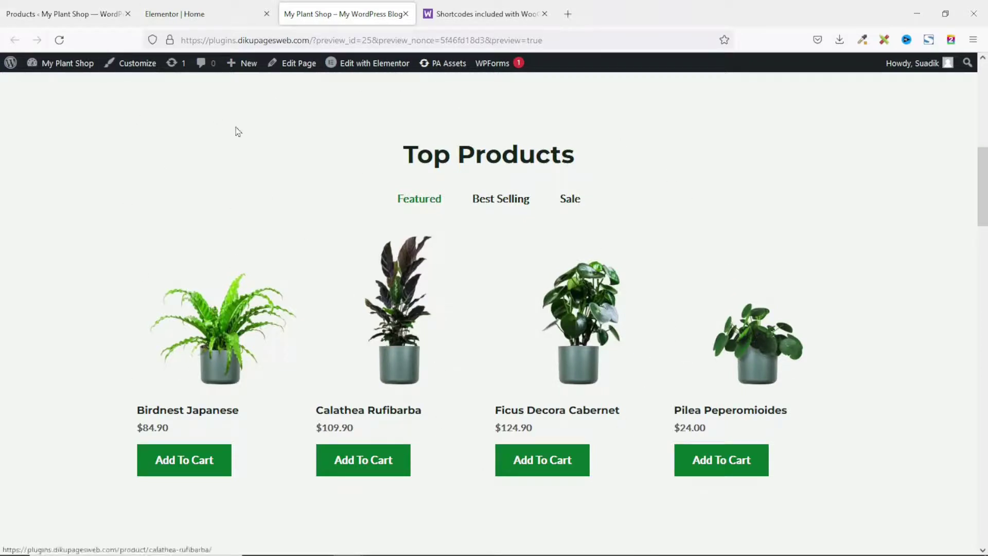
pyautogui.click(196, 19)
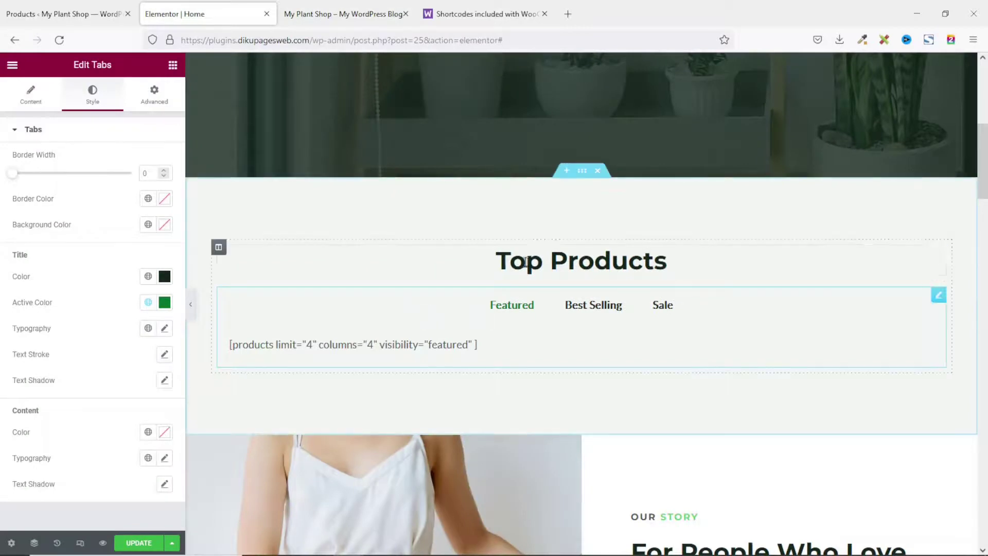
# Set the Top Products section to a Classic #FFFFFF background, reselect the tabs widget, and update
pyautogui.click(581, 173)
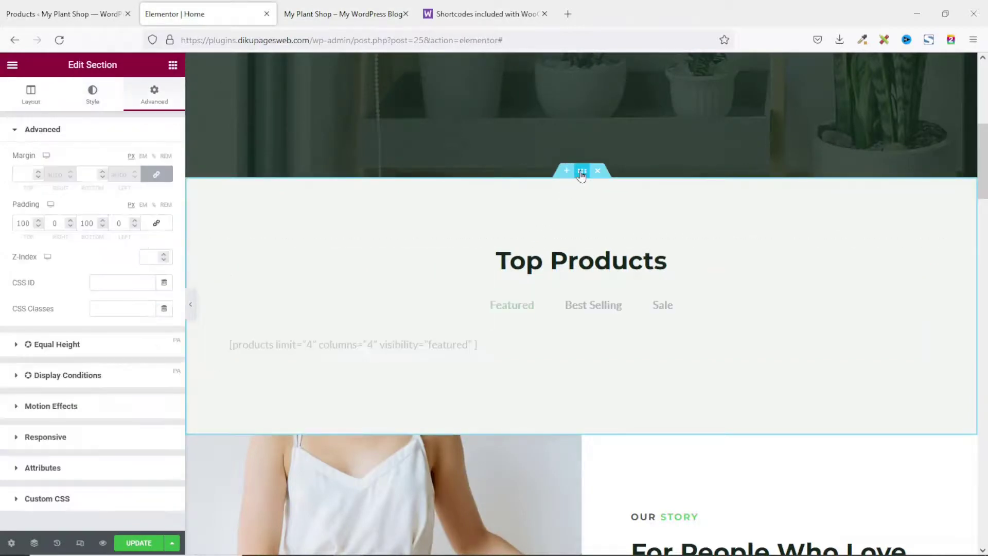
pyautogui.click(91, 94)
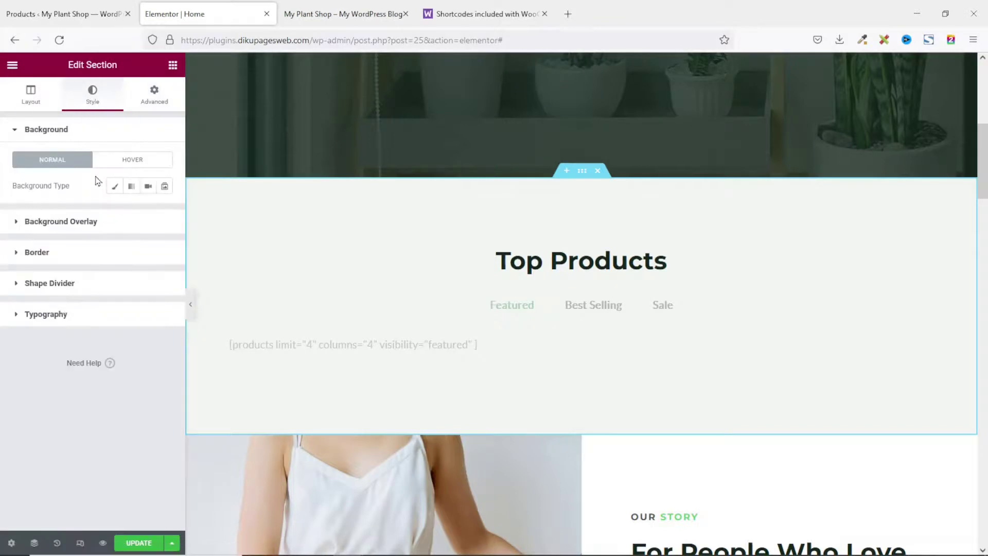
pyautogui.click(113, 187)
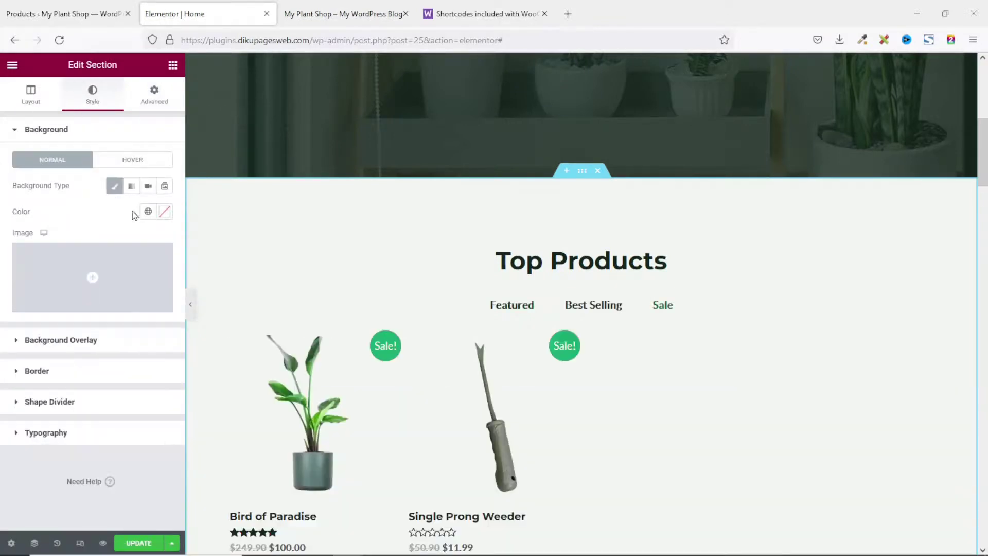
pyautogui.click(164, 212)
pyautogui.moveTo(54, 274); pyautogui.dragTo(4, 216)
pyautogui.scroll(-2, 382, 281)
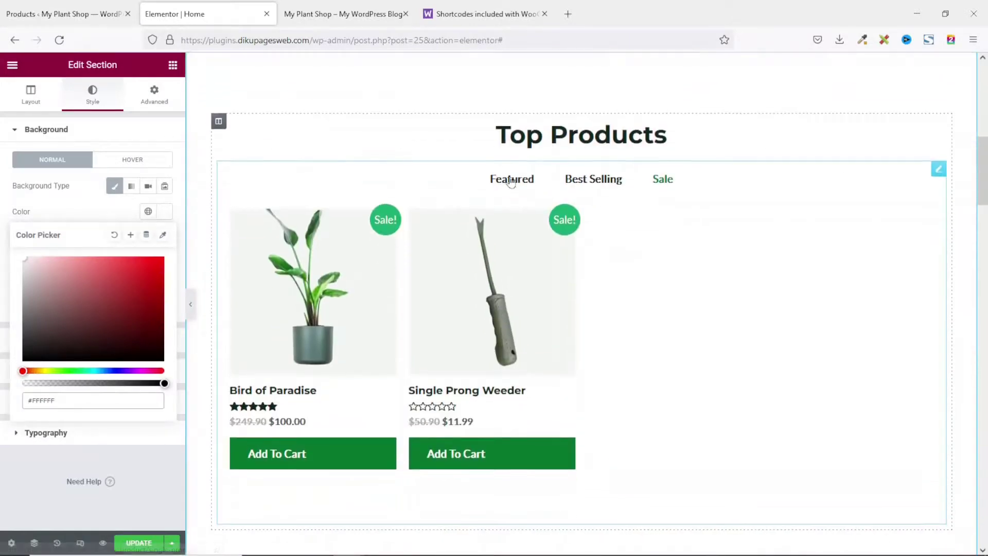
pyautogui.click(578, 196)
pyautogui.click(601, 179)
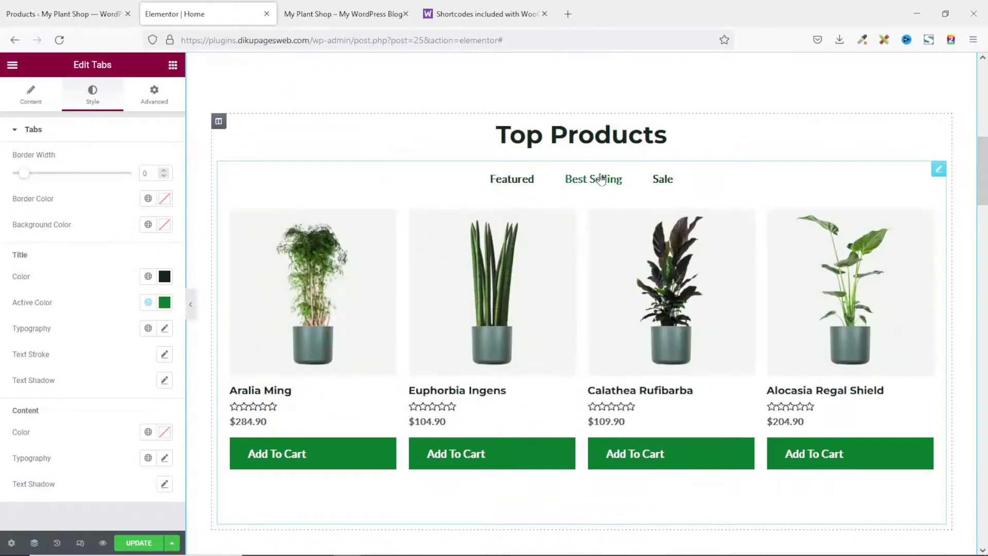
pyautogui.click(134, 544)
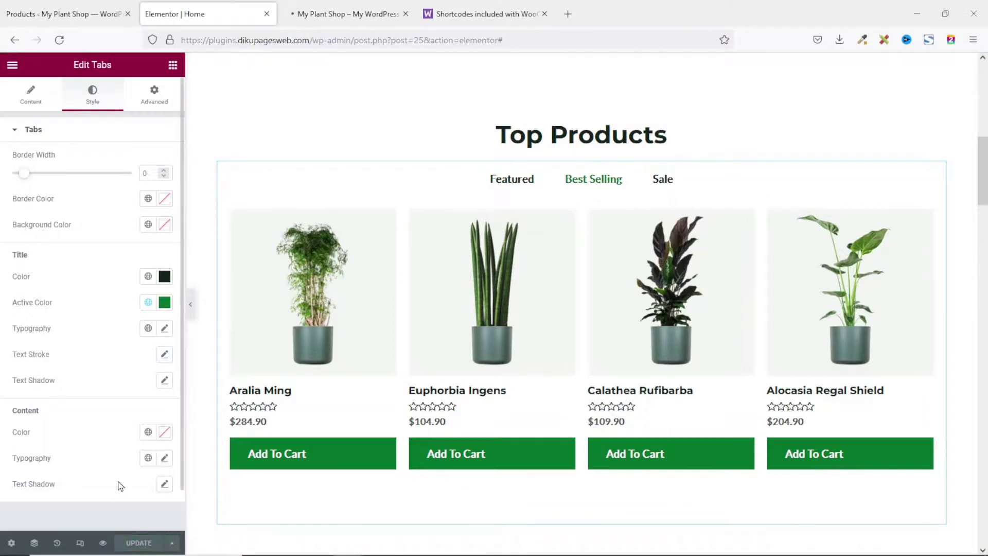
# On the live My Plant Shop page, cycle Top Products through Best Selling, Sale and Featured, then view Recent Products
pyautogui.click(323, 15)
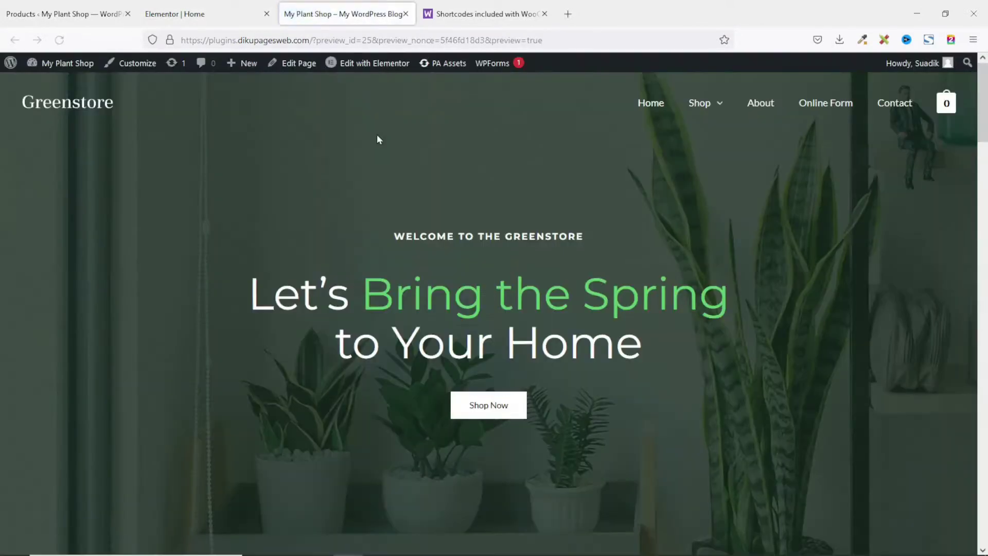
pyautogui.scroll(-5, 463, 170)
pyautogui.scroll(-3, 578, 240)
pyautogui.scroll(1, 689, 121)
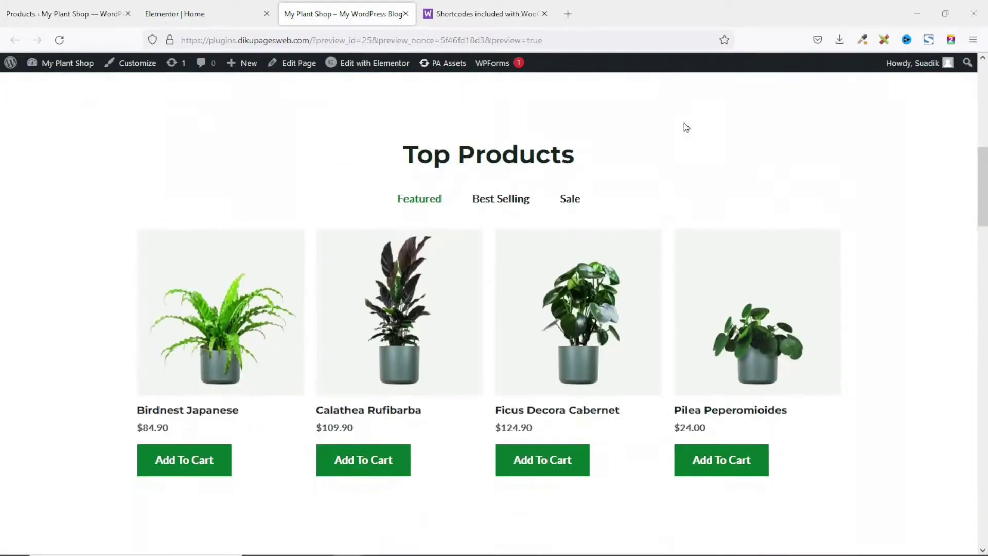
pyautogui.click(484, 202)
pyautogui.click(565, 201)
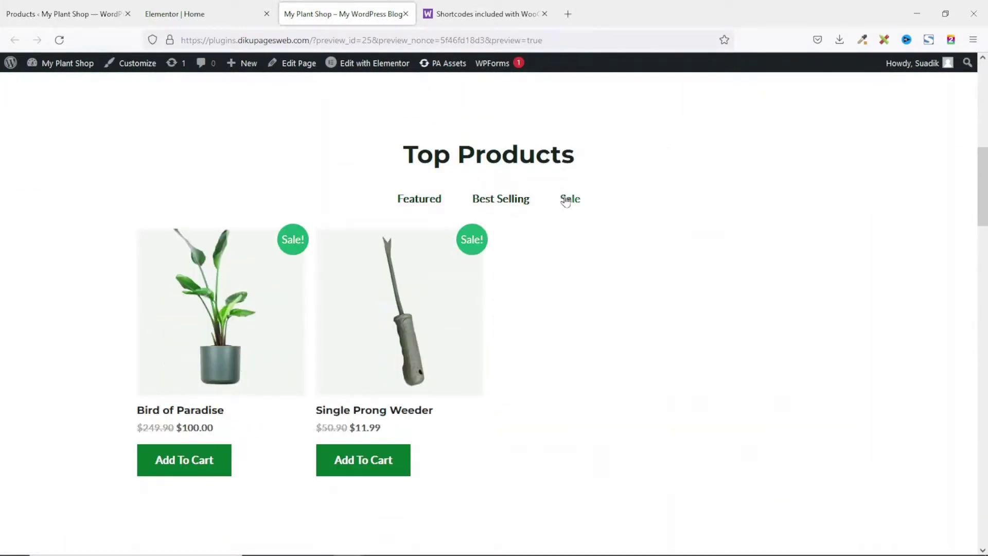
pyautogui.click(407, 209)
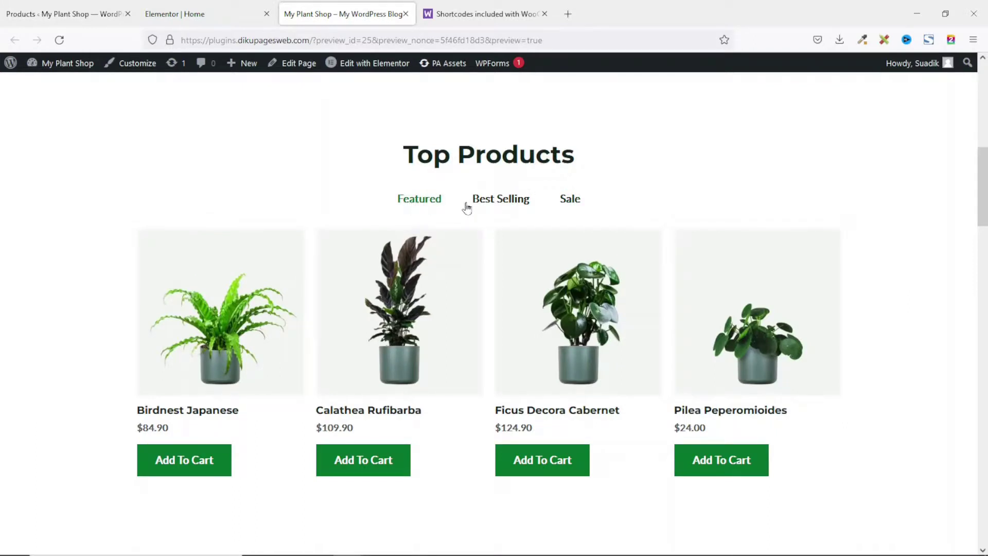
pyautogui.click(504, 201)
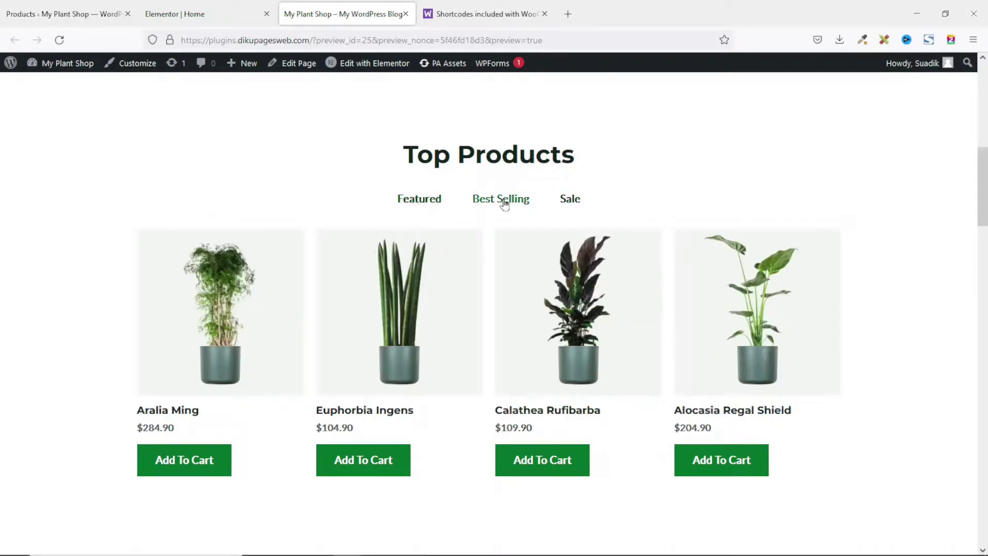
pyautogui.click(566, 200)
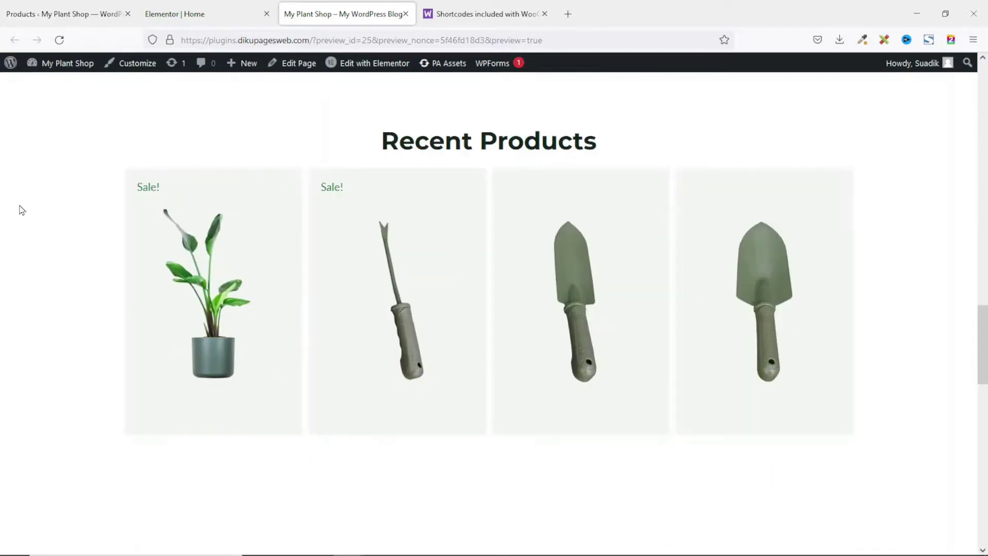
pyautogui.moveTo(335, 274)
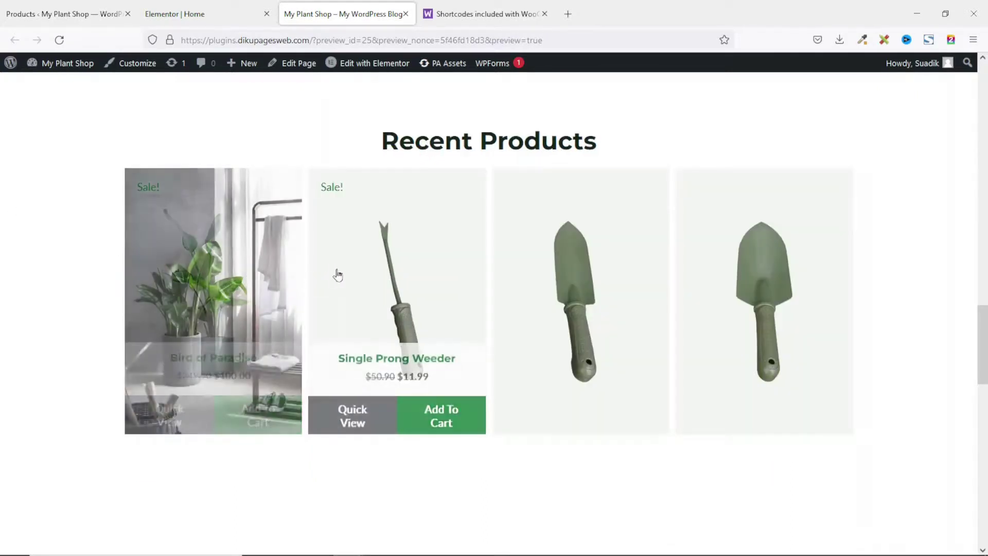
pyautogui.moveTo(724, 302)
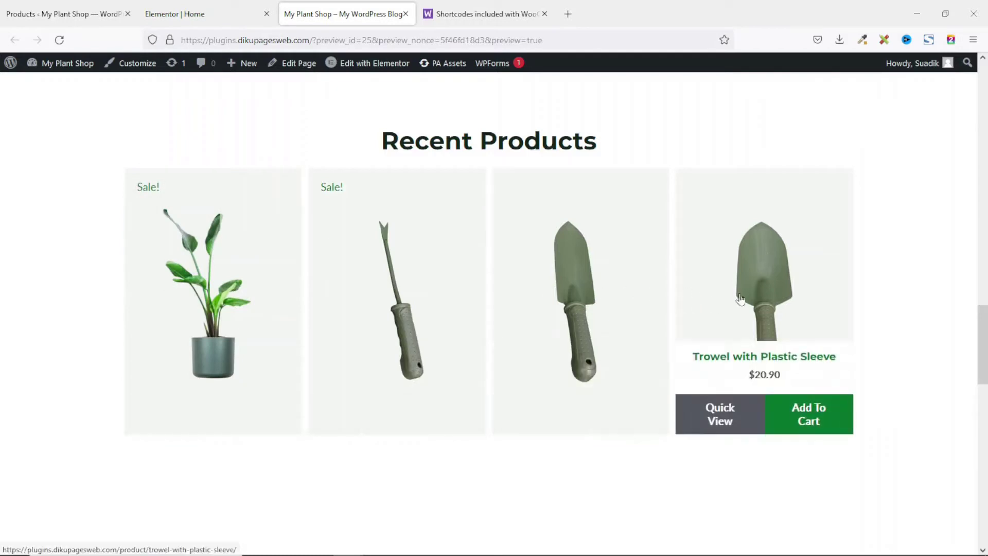